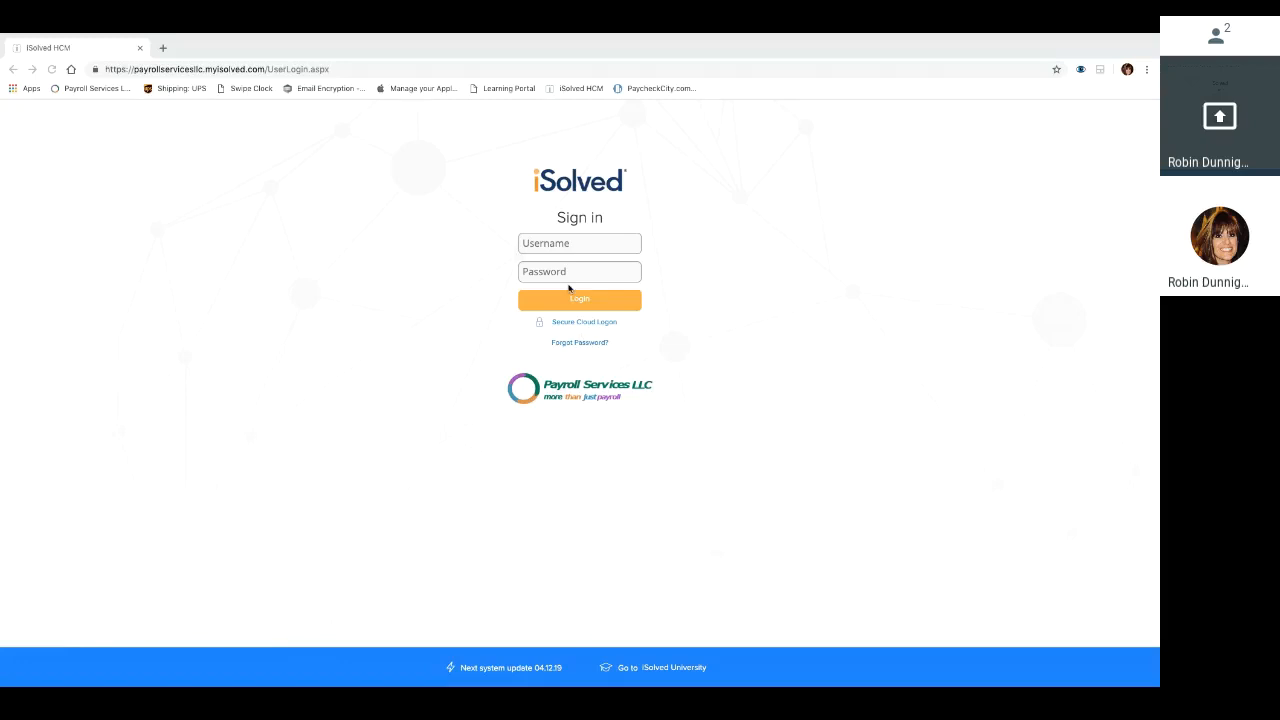
# Step: Sign in to the payroll site with the username and account password
pyautogui.click(575, 244)
pyautogui.click(562, 270)
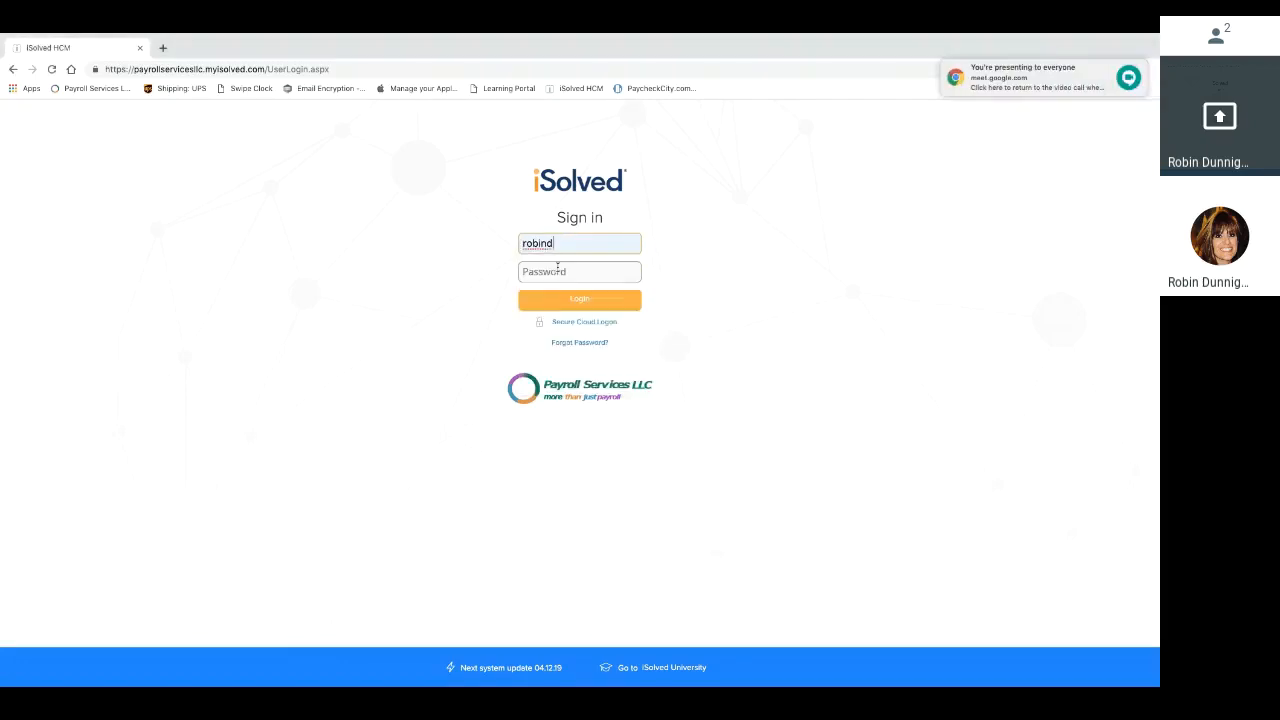
pyautogui.write('***********')
pyautogui.press('Return')
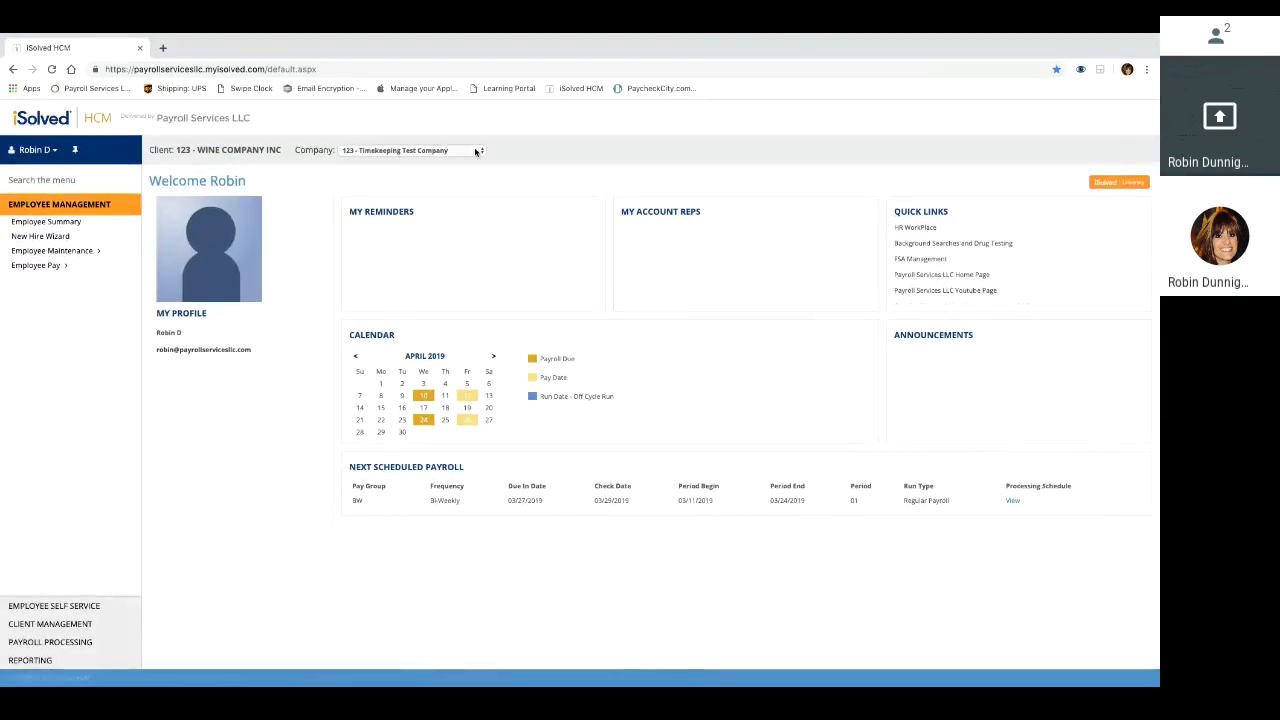
# Step: Switch to company 123-1 - Olivia's Exclusive Wine Club Inc and open the payroll Time Entry Grid
pyautogui.click(466, 150)
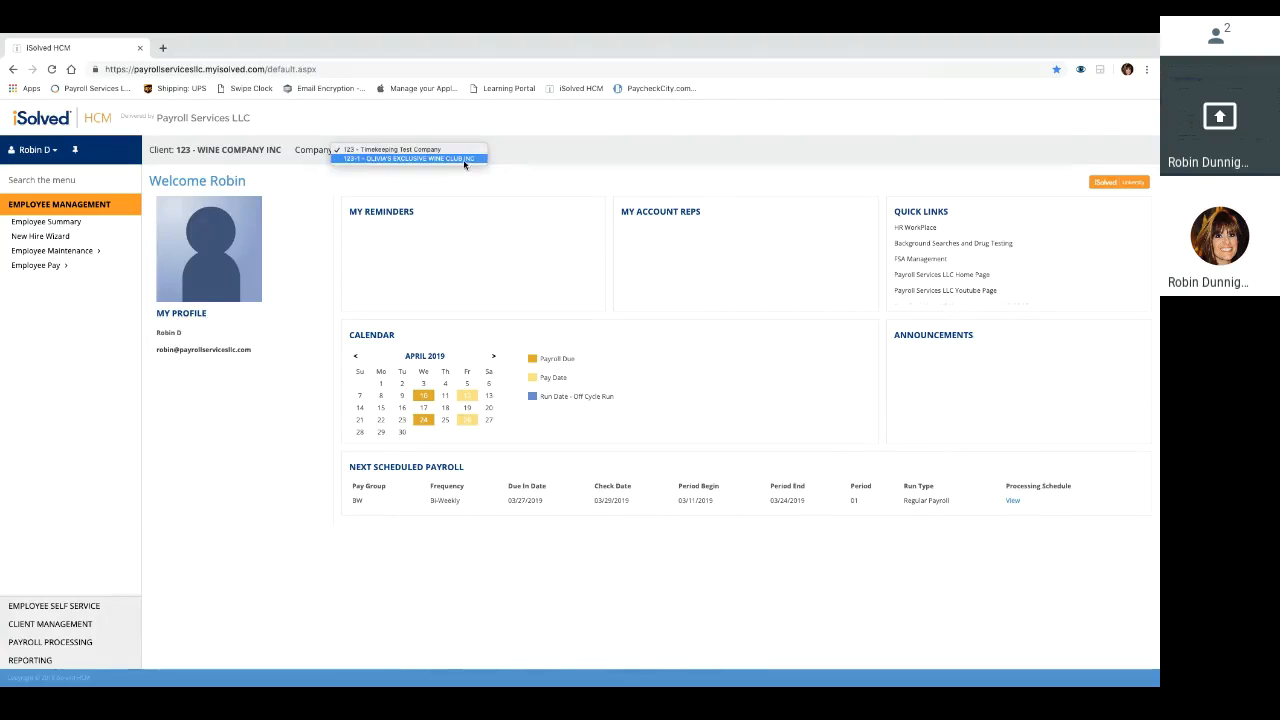
pyautogui.click(465, 159)
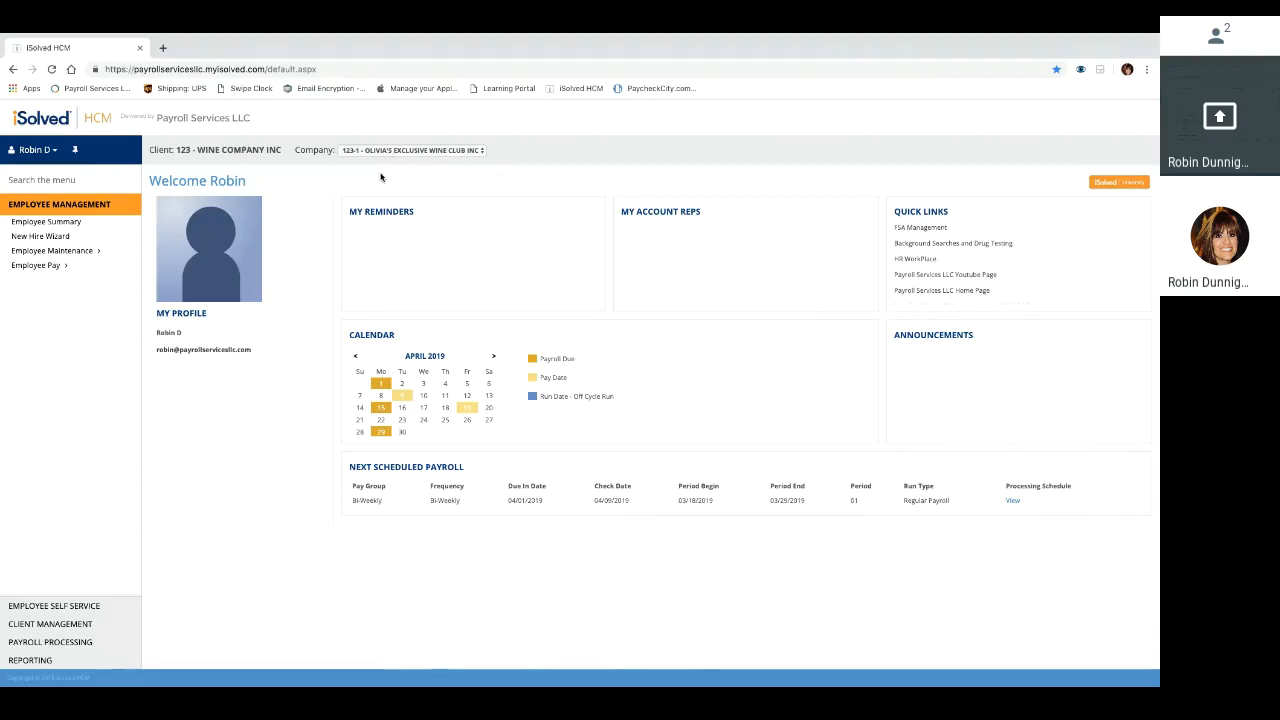
pyautogui.click(50, 645)
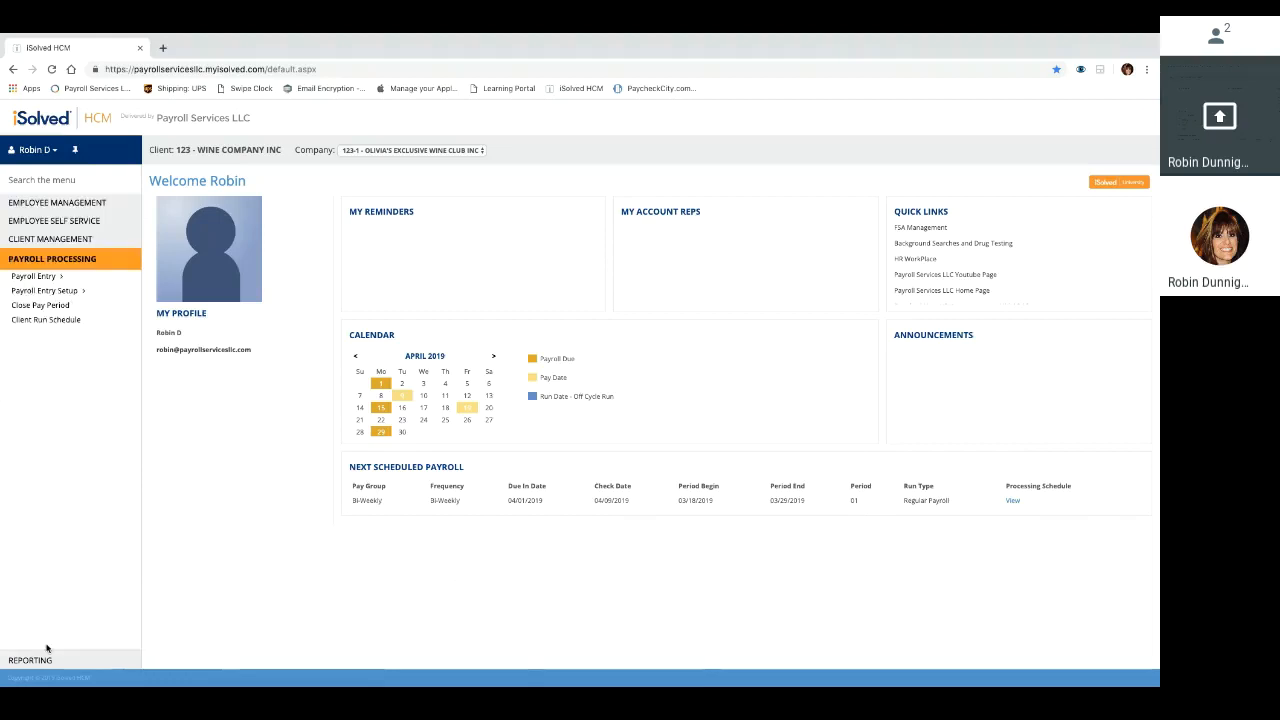
pyautogui.click(38, 279)
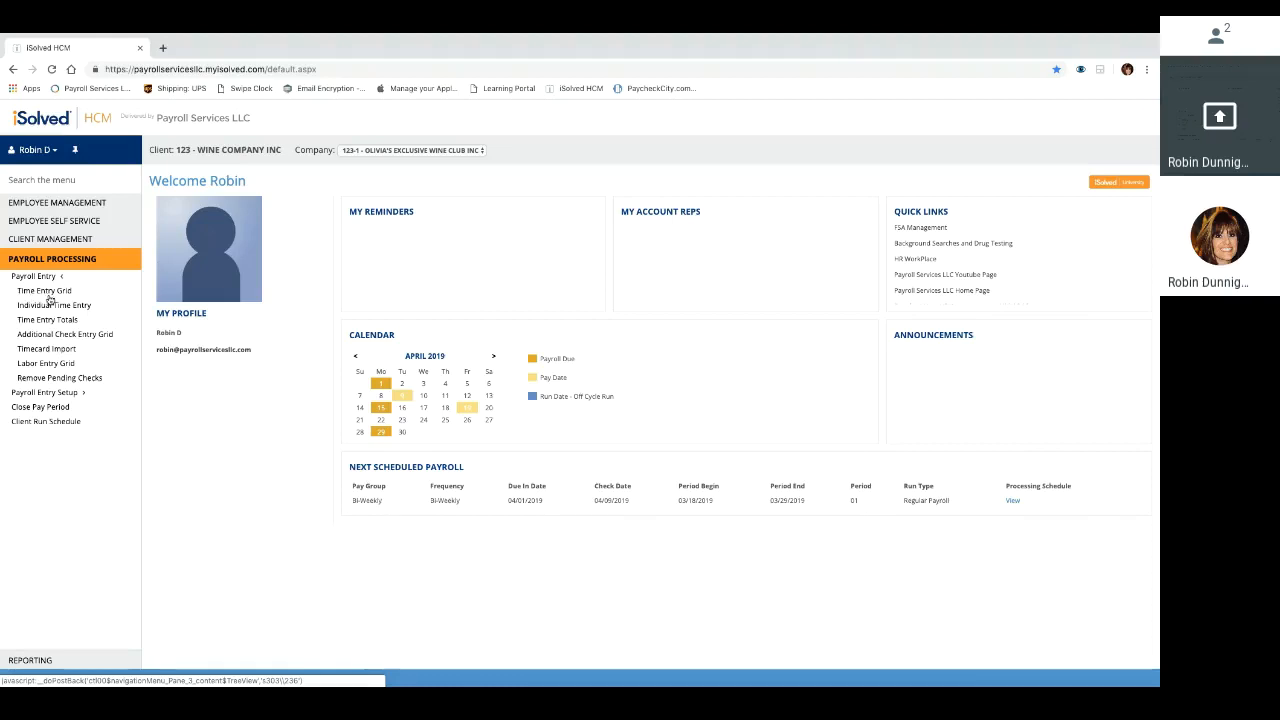
pyautogui.click(40, 292)
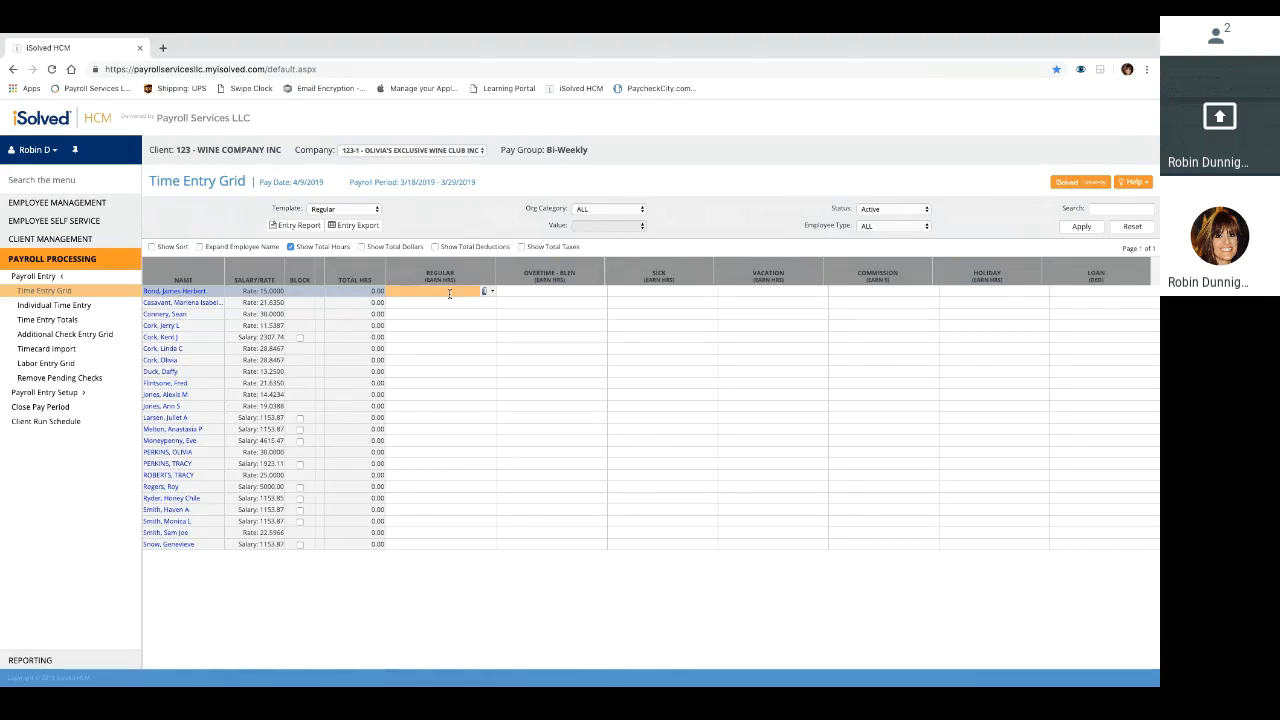
# Step: Enter regular hours of 80, 45, 75 and 15 for the first four employees in the grid
pyautogui.press('Return')
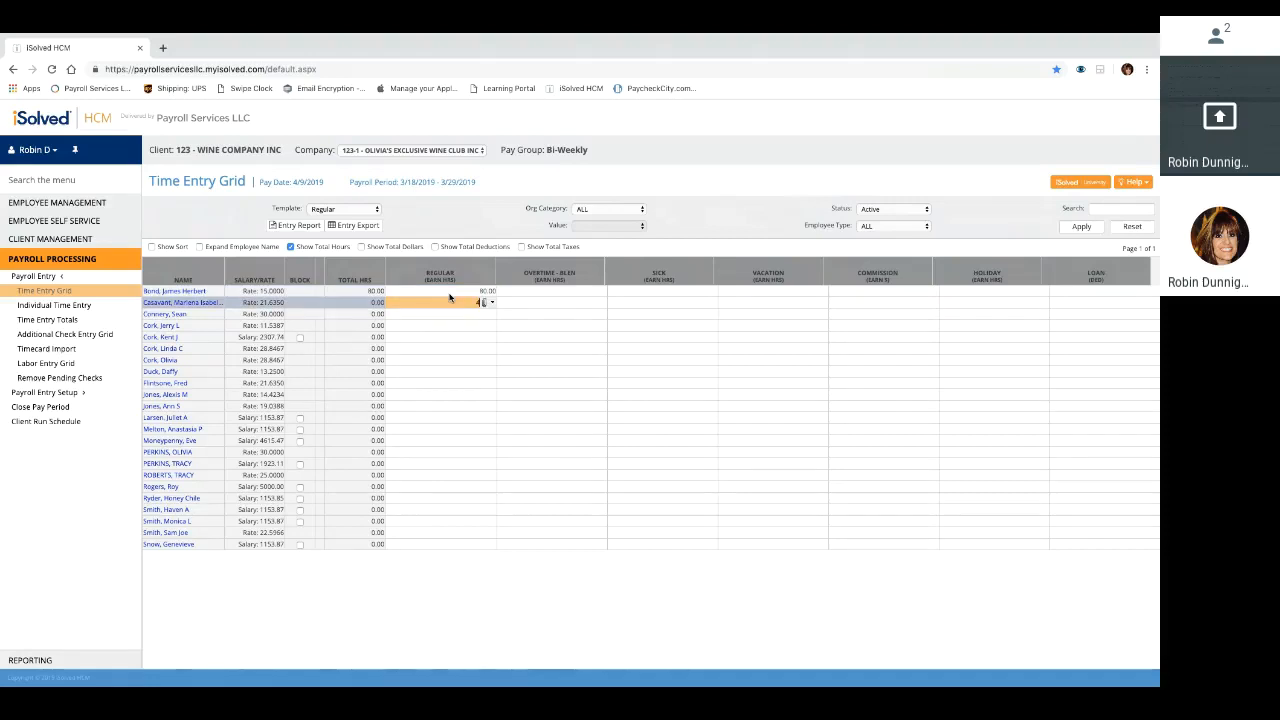
pyautogui.press('Return')
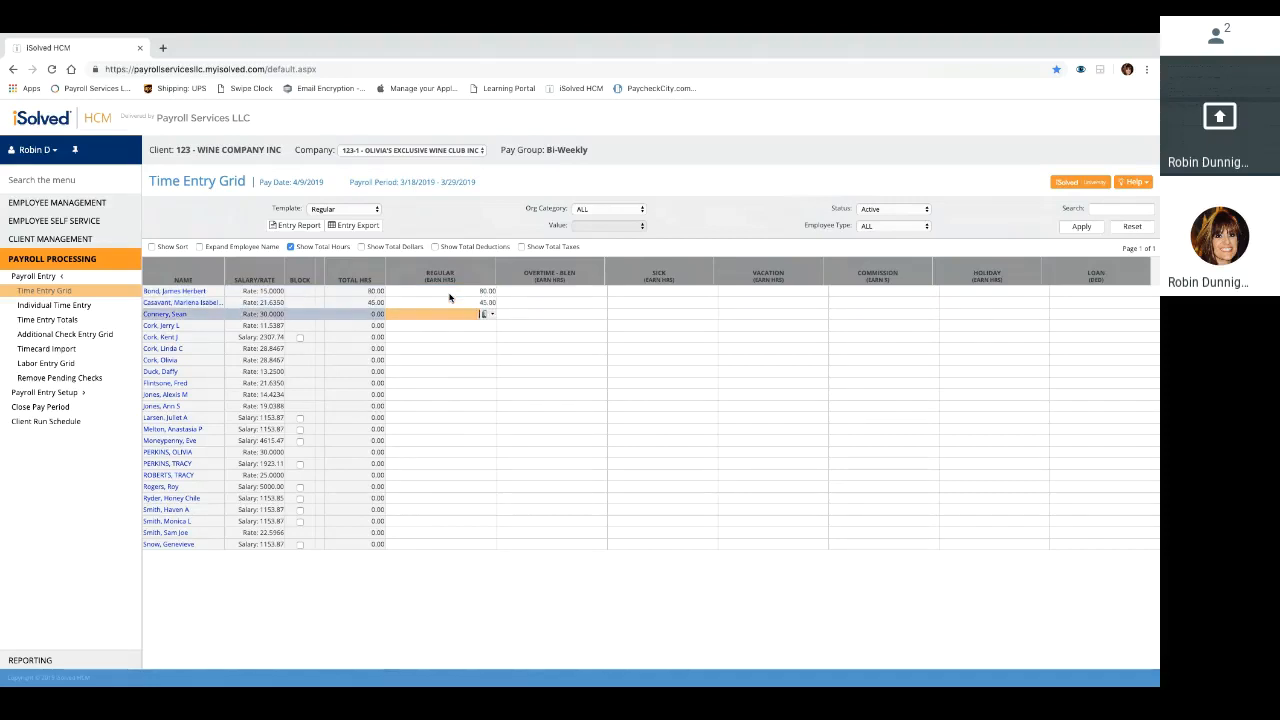
pyautogui.press('Return')
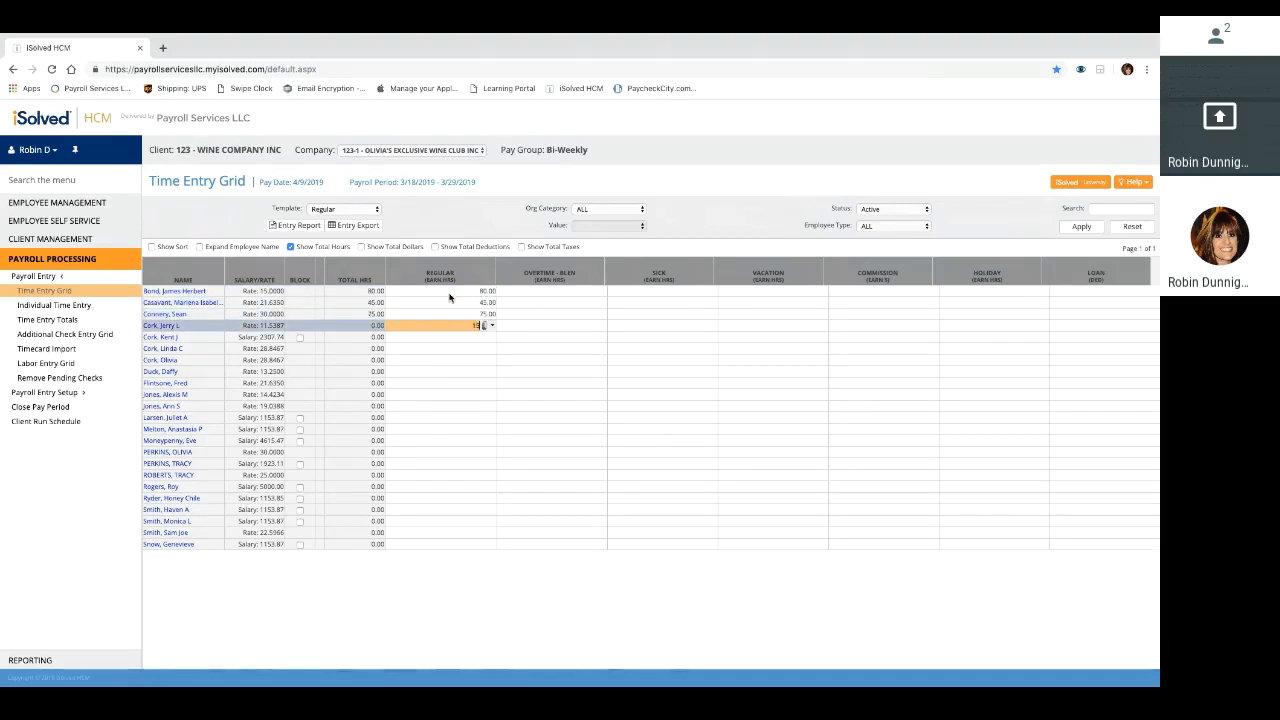
pyautogui.write('15')
pyautogui.press('Return')
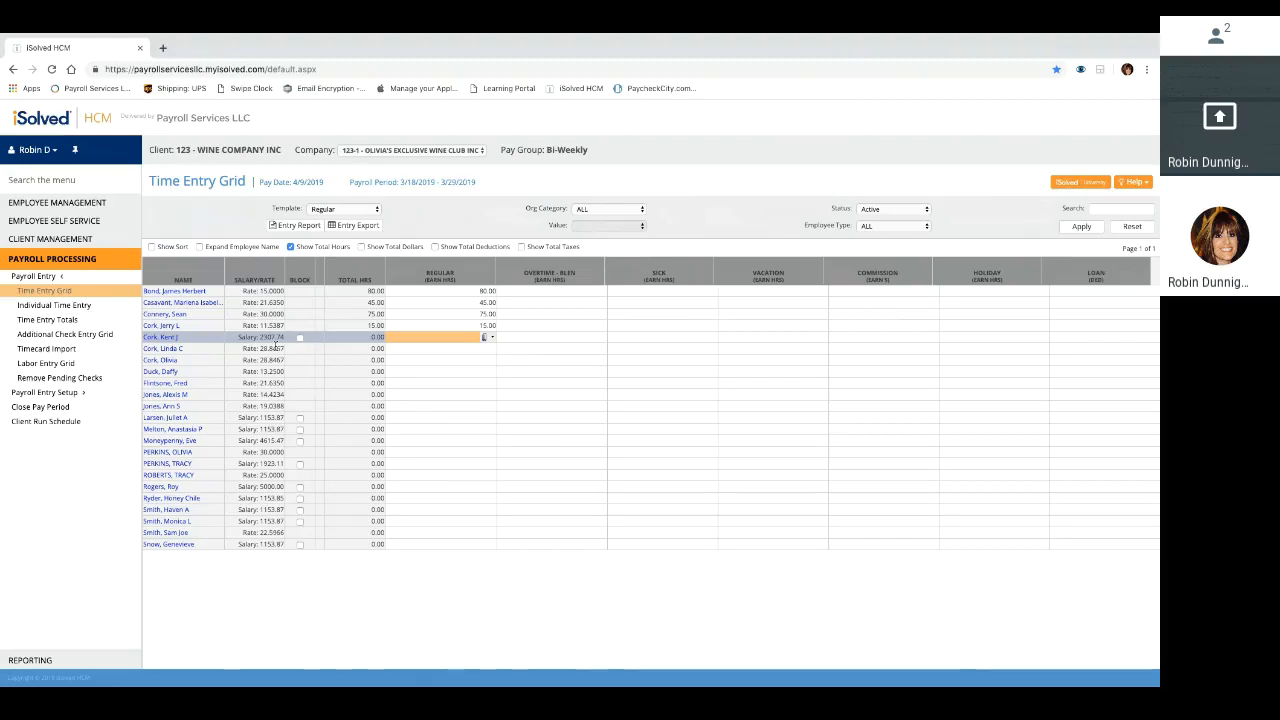
pyautogui.press('Return')
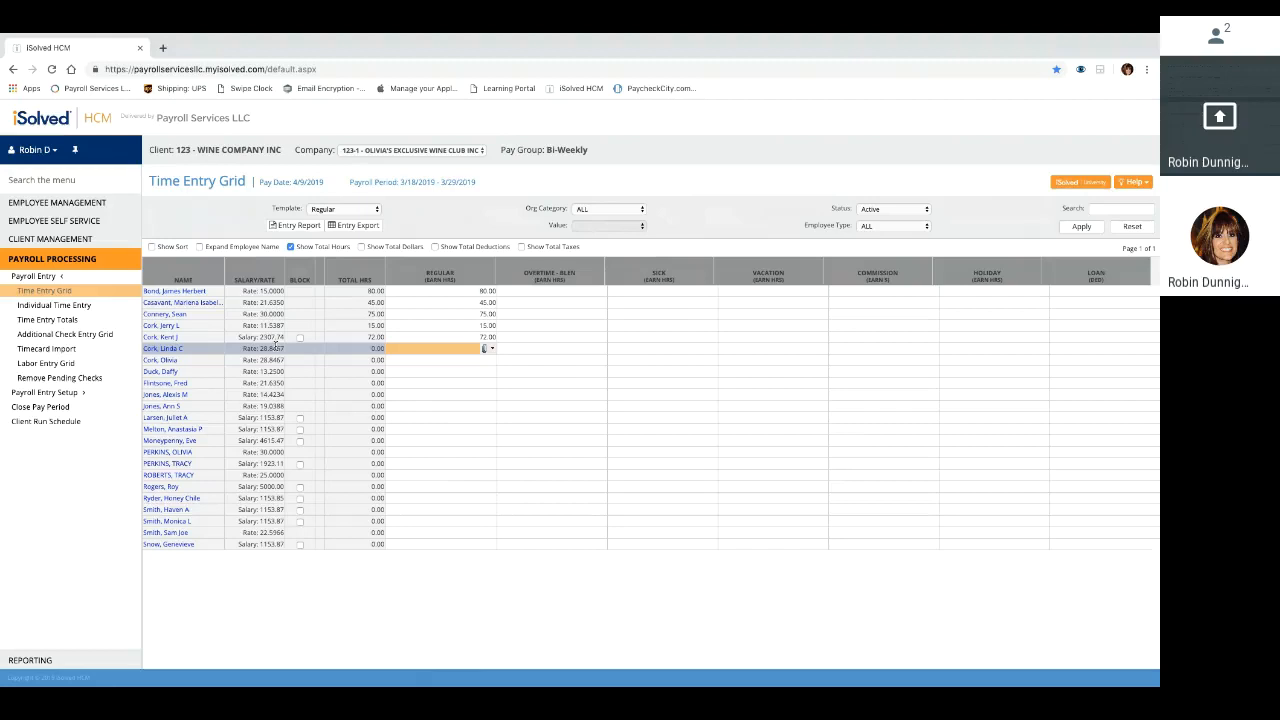
pyautogui.press('Up')
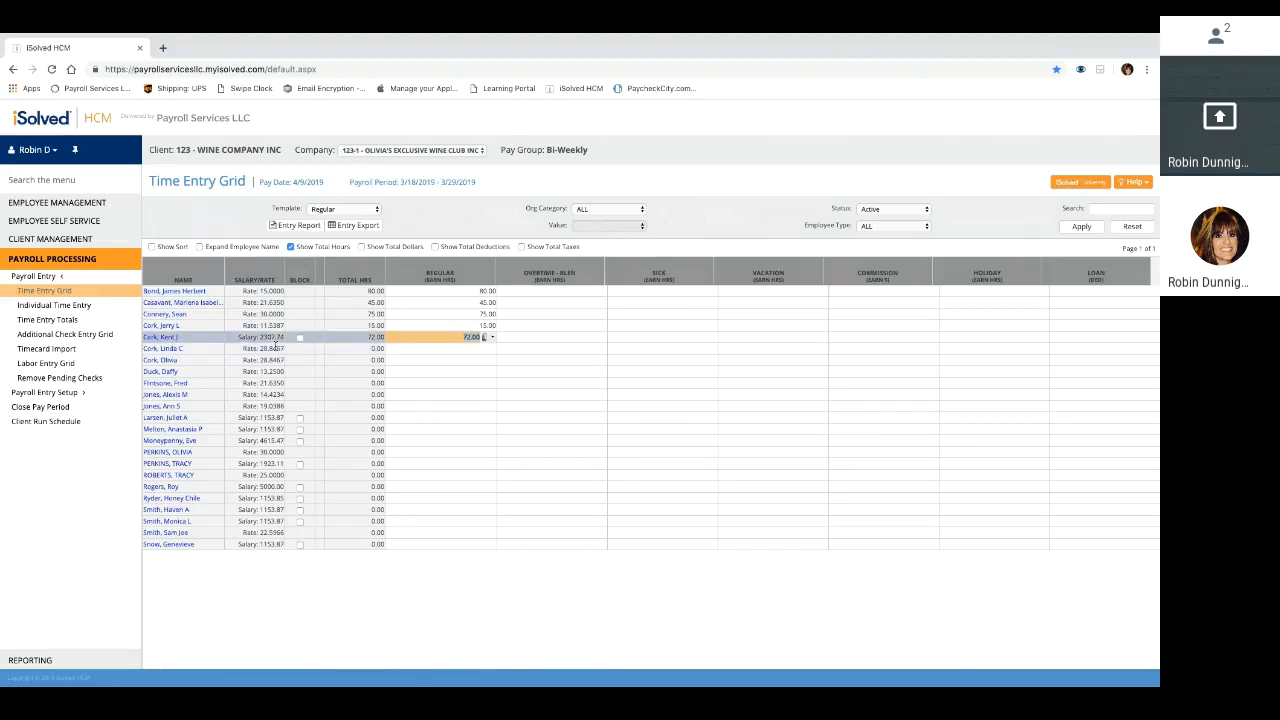
pyautogui.press('BackSpace')
pyautogui.press('Down')
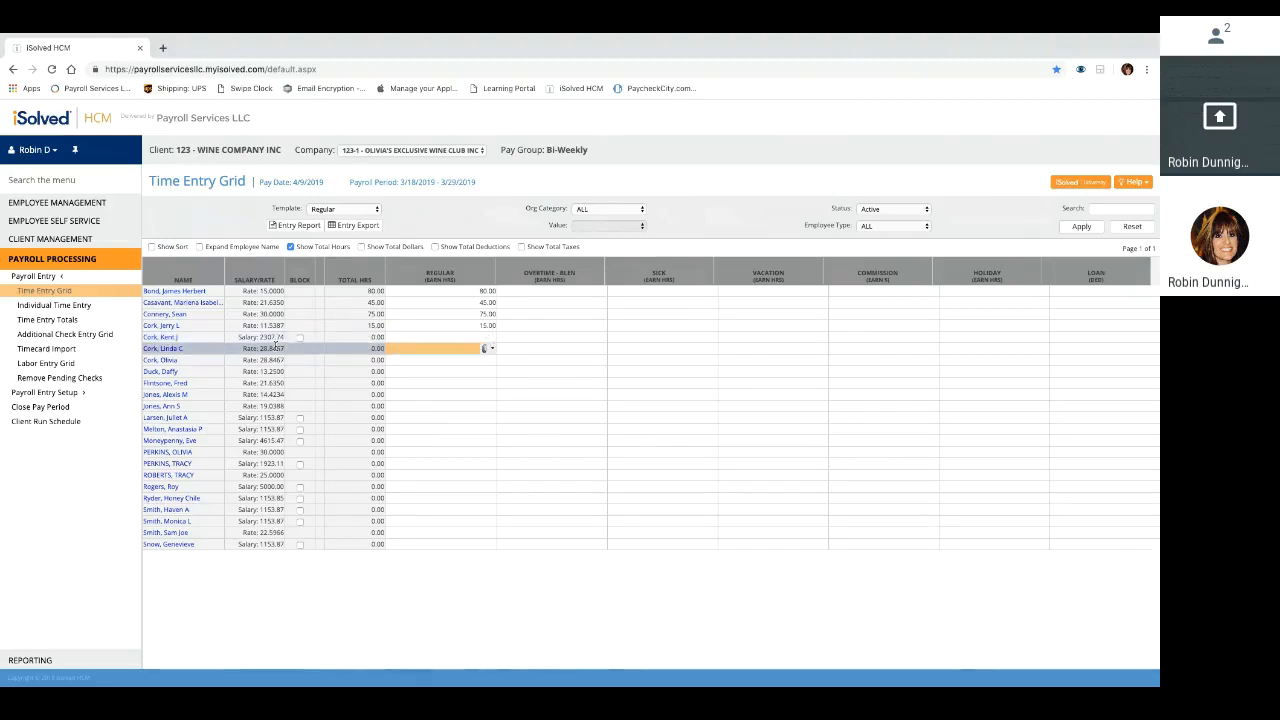
# Step: Enter regular hours of 80, 80 and 45 for the sixth, seventh and eighth employees
pyautogui.write('80')
pyautogui.press('Down')
pyautogui.write('4')
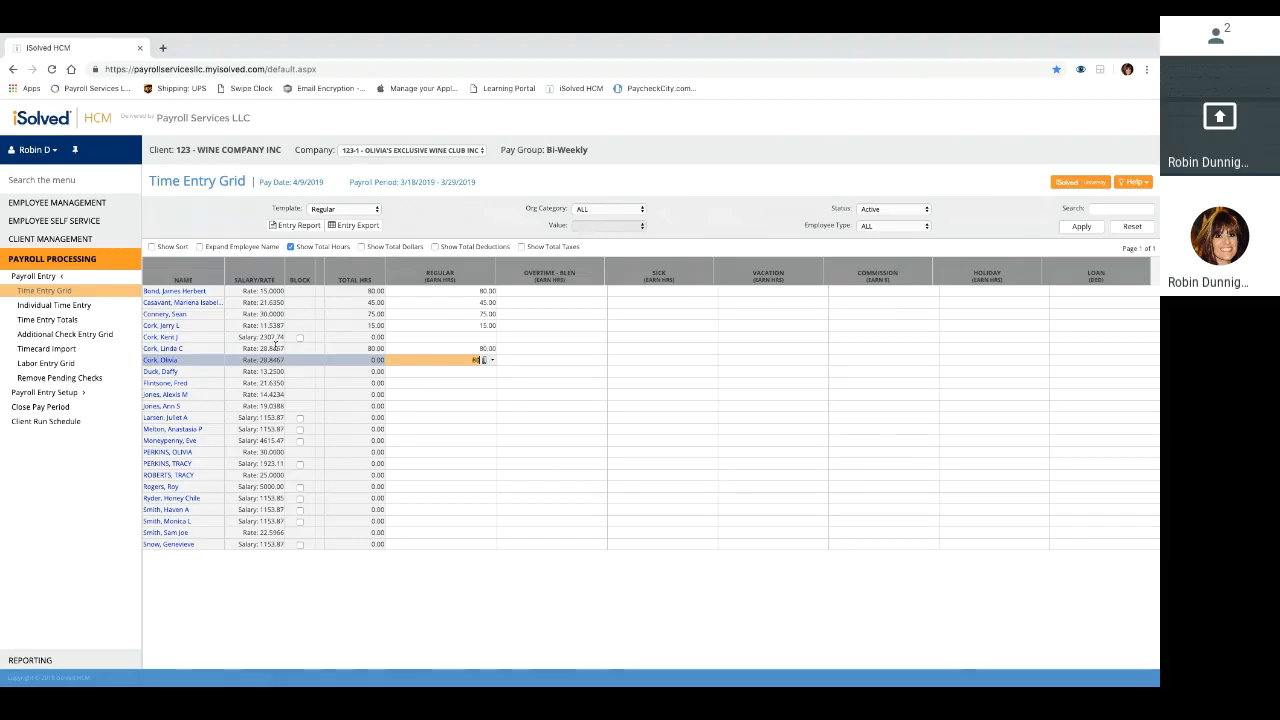
pyautogui.press('Down')
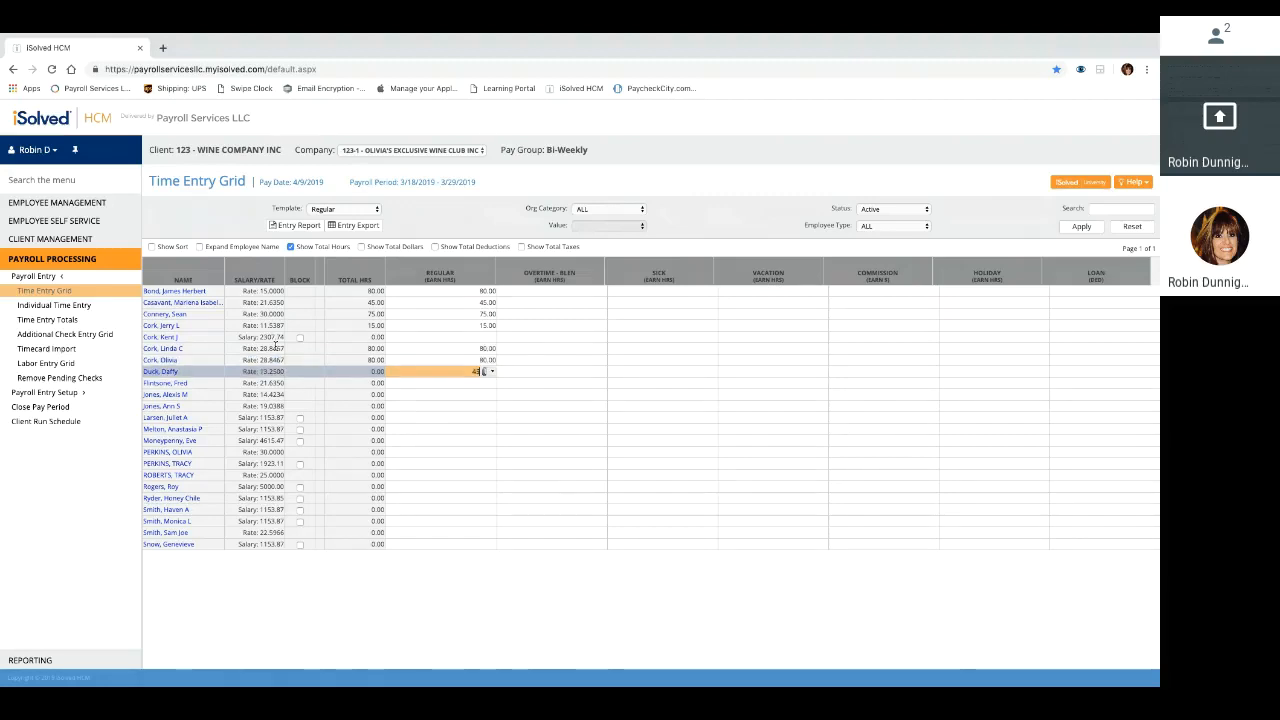
pyautogui.write('45')
pyautogui.press('Down')
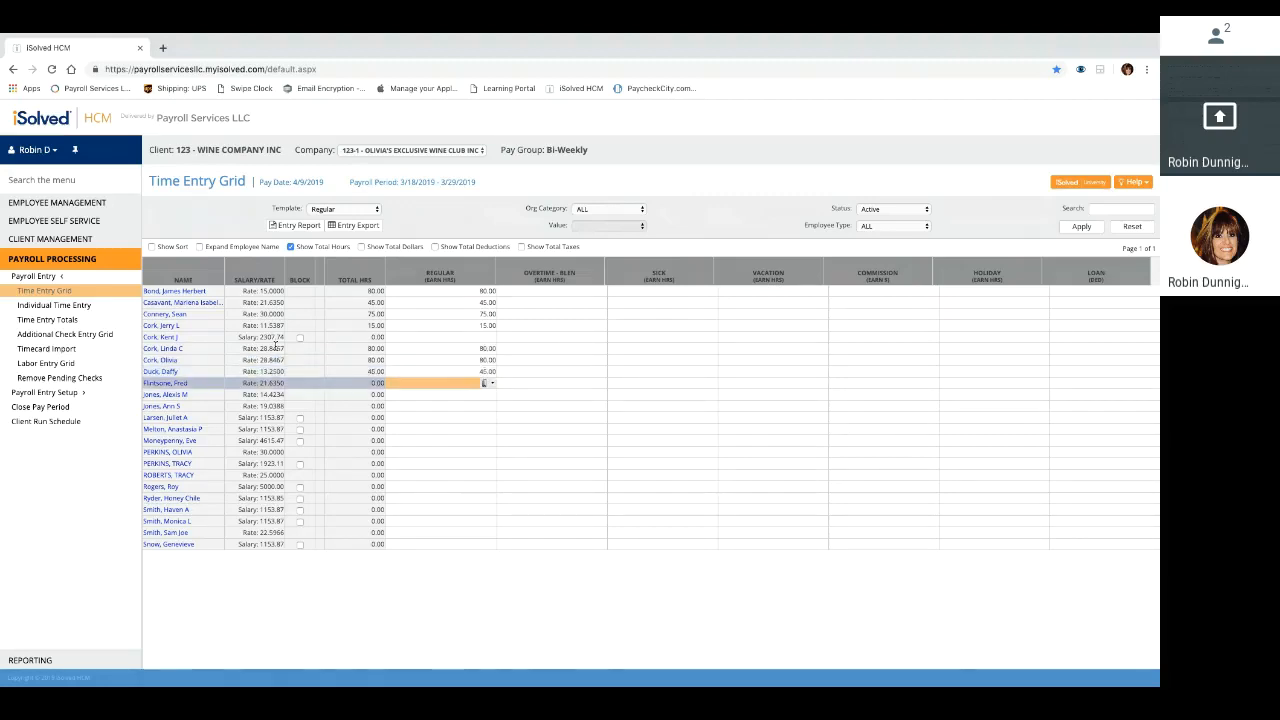
# Step: Enter regular hours of 25, 45 and 45 for the ninth, tenth and eleventh employees
pyautogui.write('25')
pyautogui.press('Down')
pyautogui.write('45')
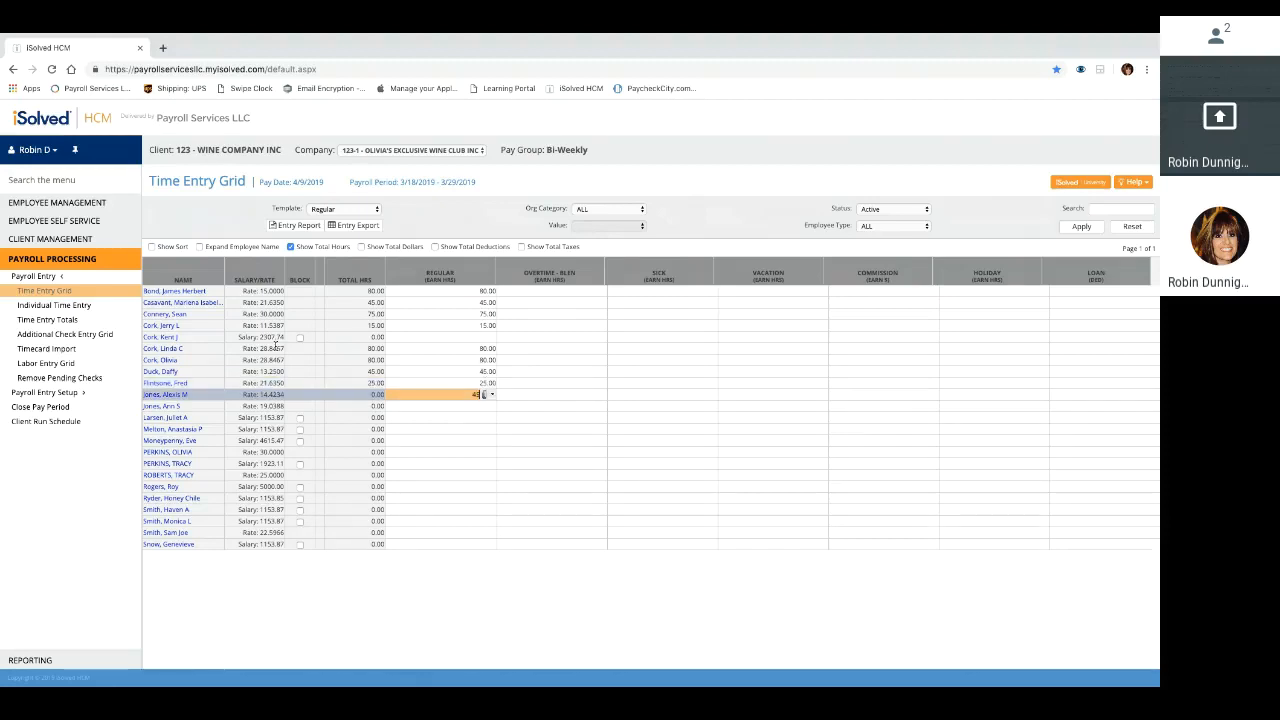
pyautogui.press('Down')
pyautogui.write('45')
pyautogui.press('Down')
# Step: Enter regular hours of 50, 13 and 40 for the remaining hourly employees, with rates 30.0000, 25.0000 and 22.5966, skipping the salaried rows
pyautogui.press('Down')
pyautogui.press('Down')
pyautogui.press('Down')
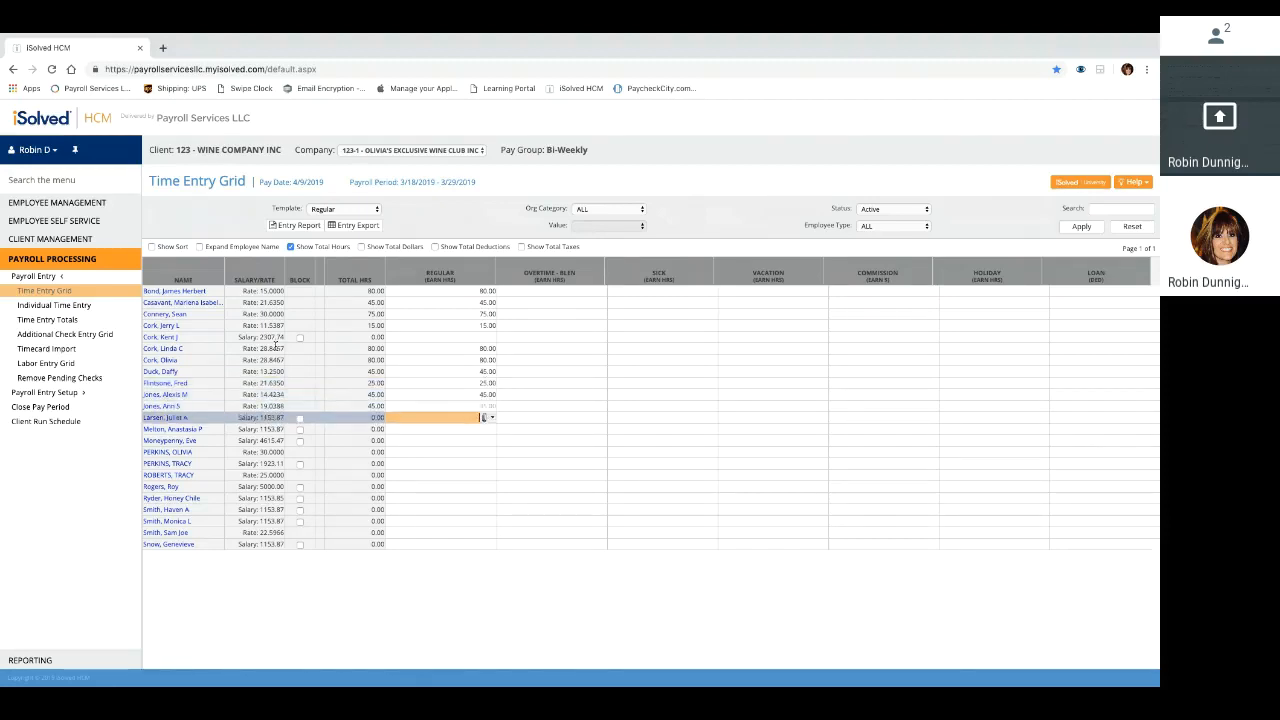
pyautogui.write('50')
pyautogui.press('Down')
pyautogui.press('Down')
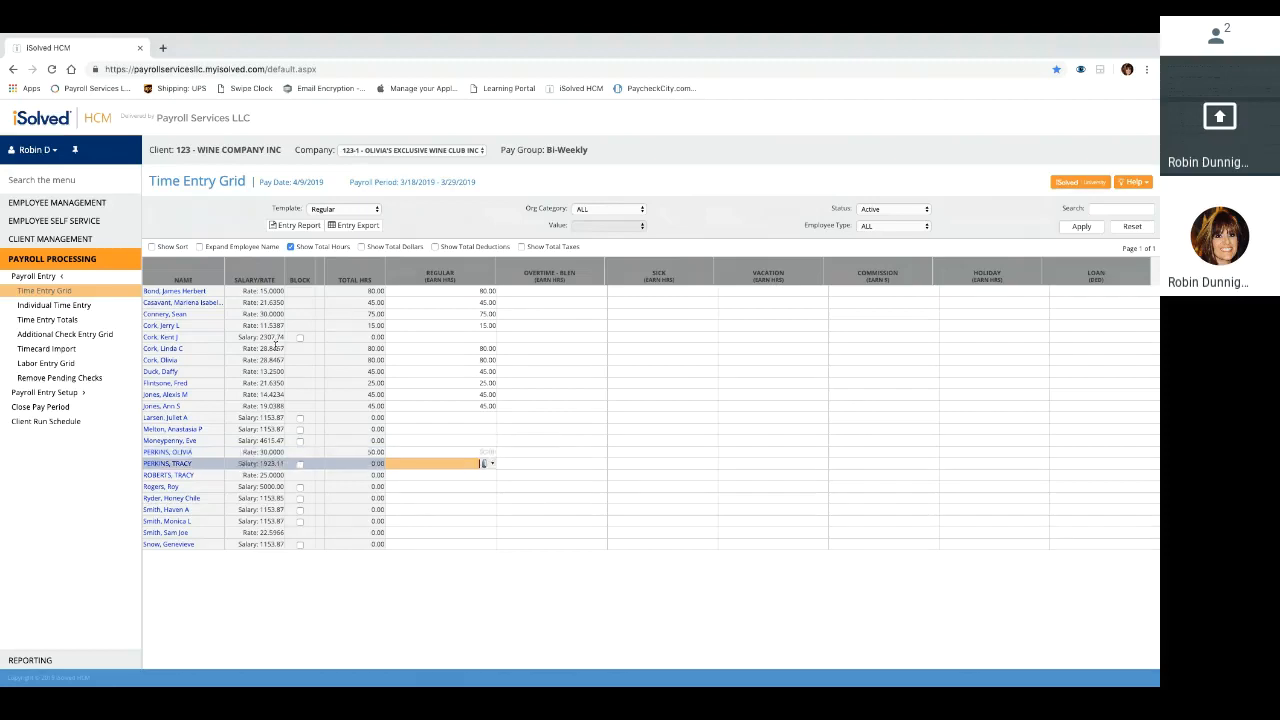
pyautogui.press('Down')
pyautogui.press('Down')
pyautogui.press('Down')
pyautogui.press('Down')
pyautogui.press('Down')
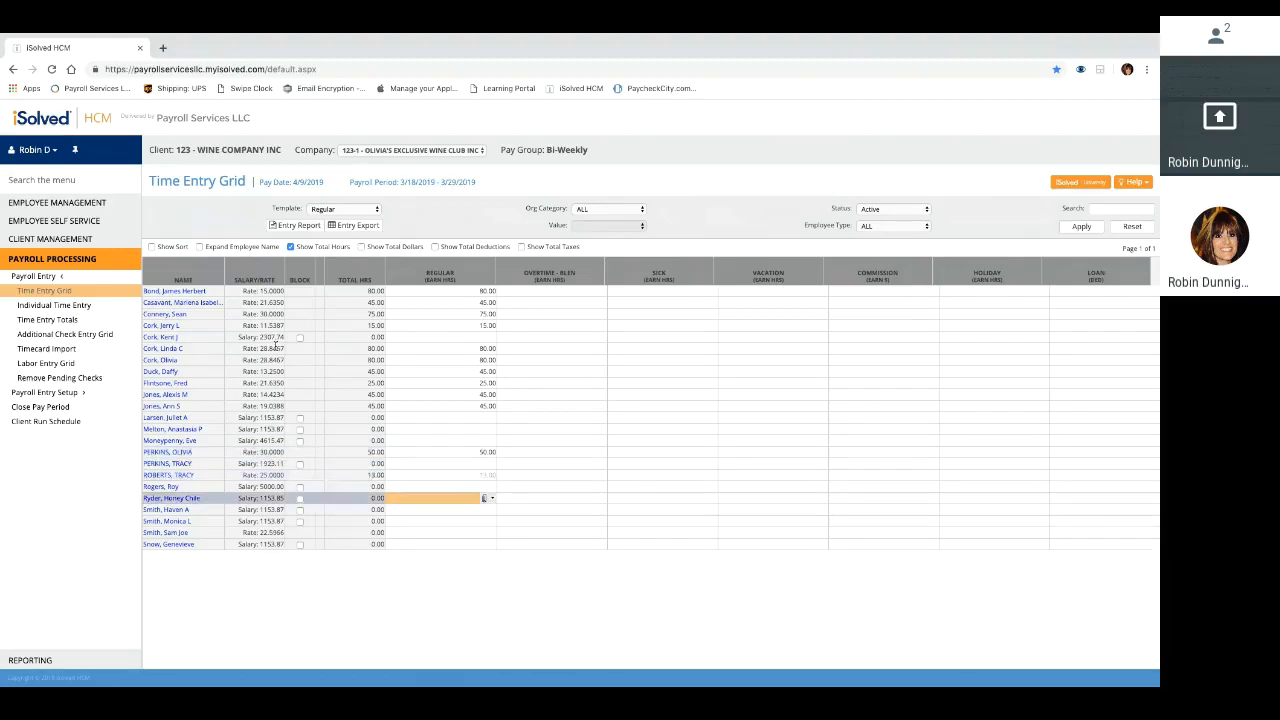
pyautogui.write('40')
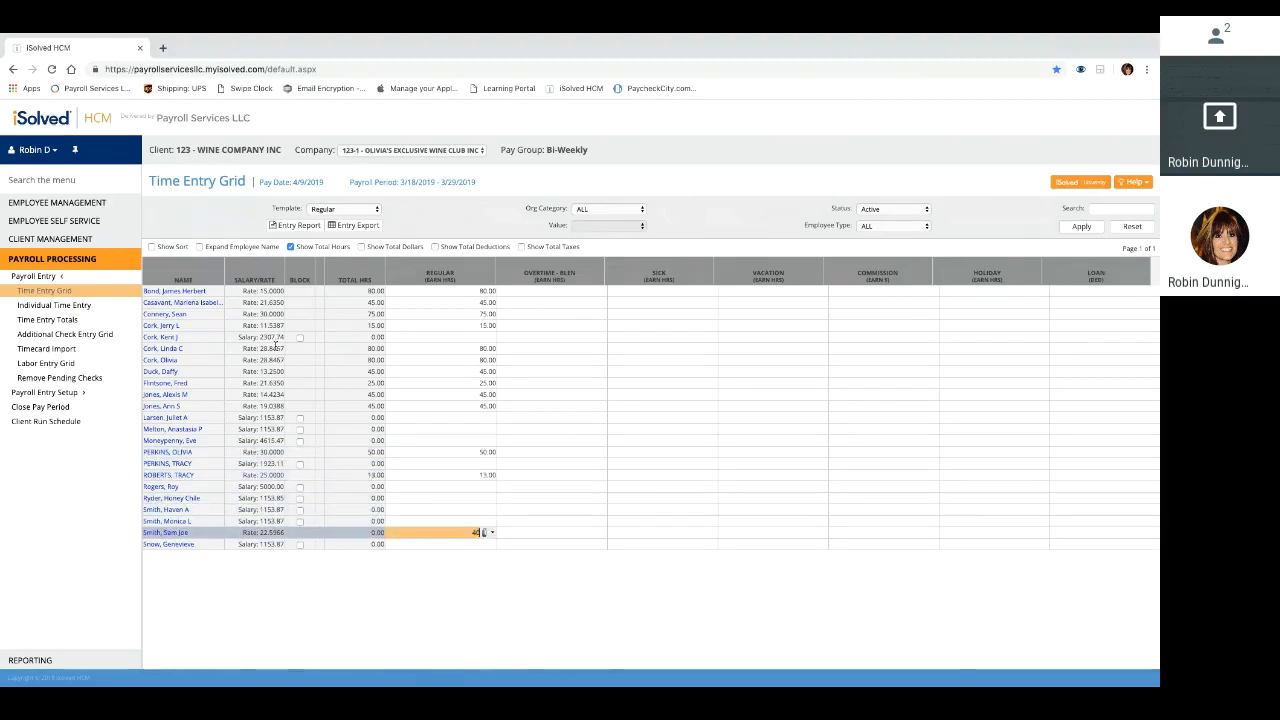
pyautogui.press('Up')
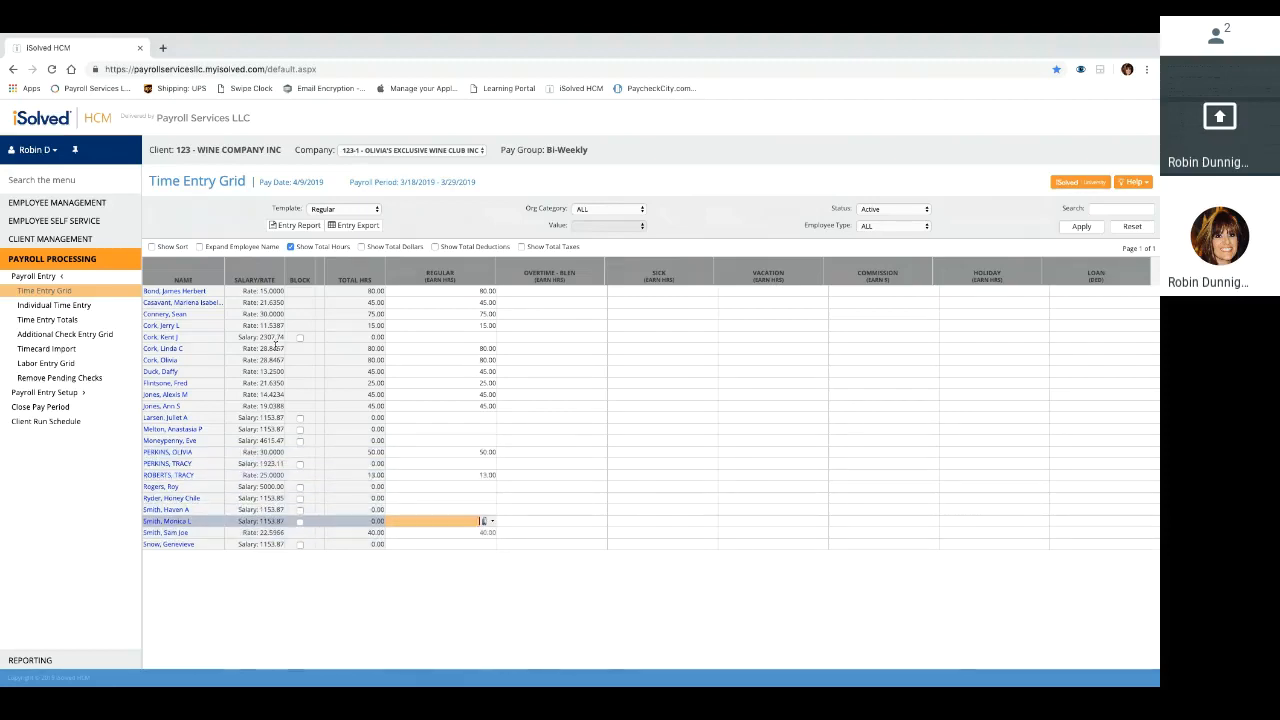
# Step: Enter overtime hours of 10 for the first employee and 15 each for the third and sixth employees
pyautogui.click(561, 290)
pyautogui.write('10')
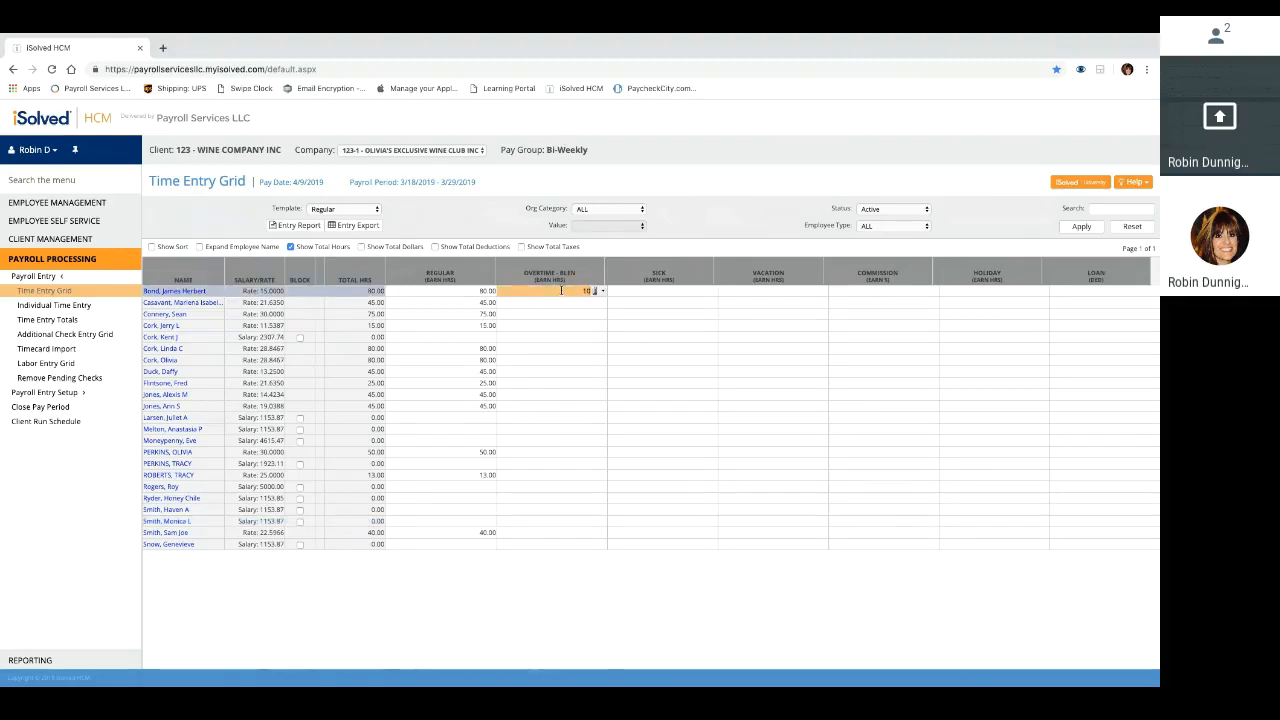
pyautogui.press('Down')
pyautogui.press('Down')
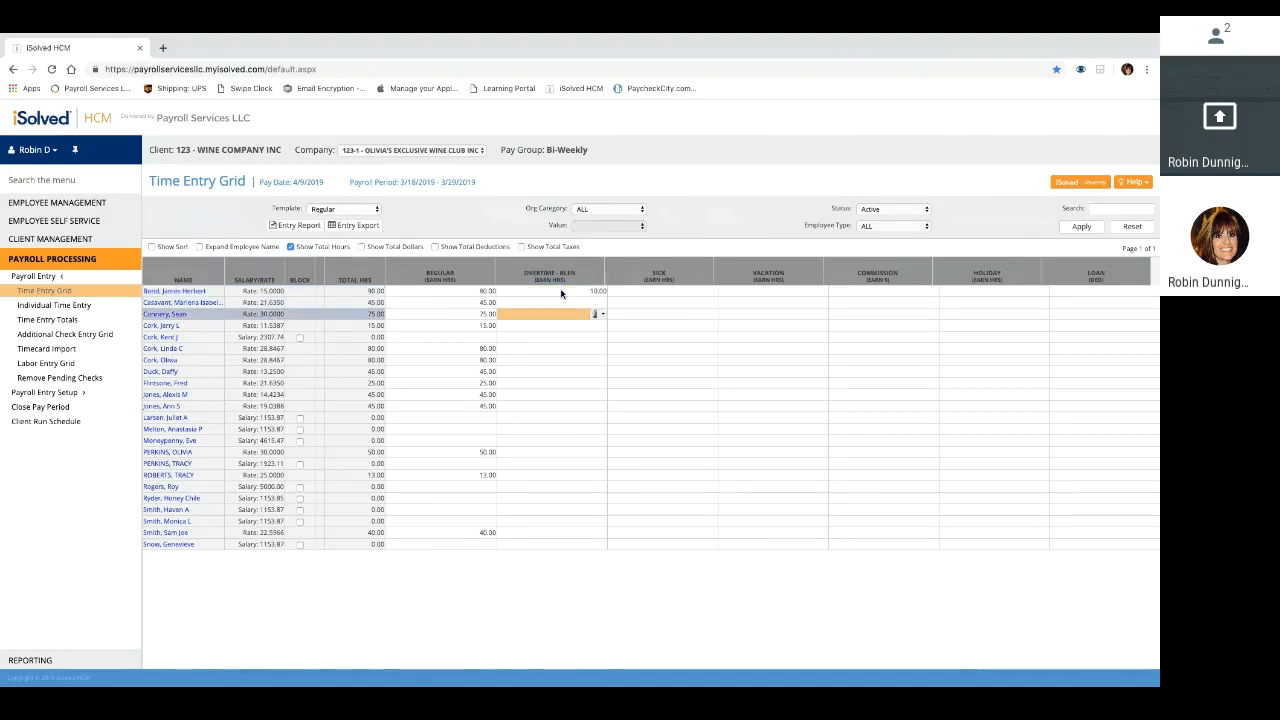
pyautogui.write('15')
pyautogui.press('Down')
pyautogui.press('Down')
pyautogui.press('Down')
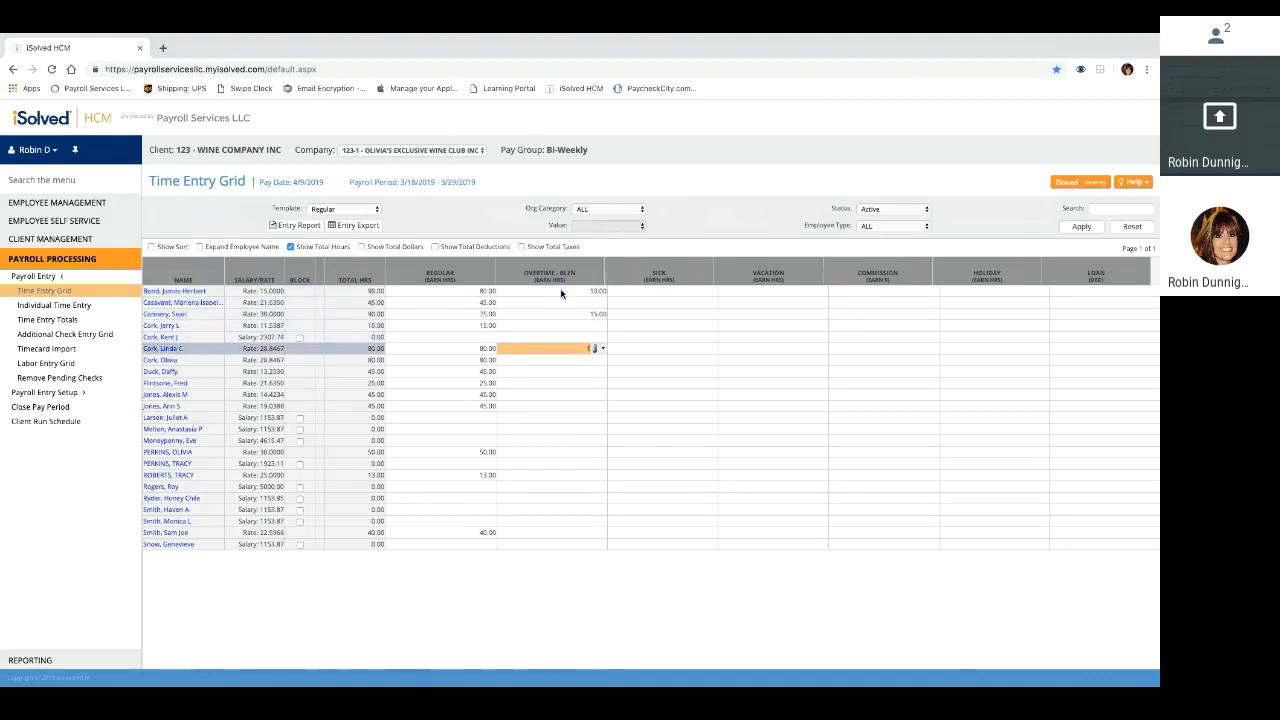
pyautogui.write('15')
pyautogui.press('Down')
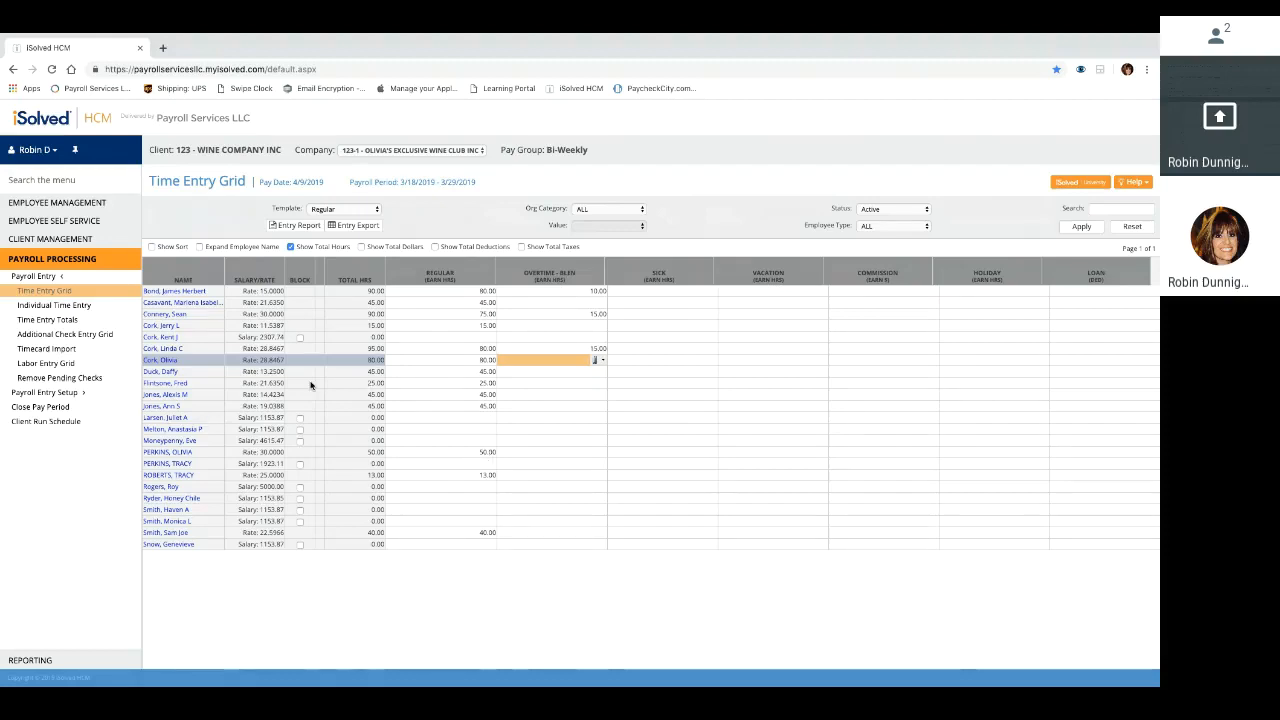
# Step: Generate a payroll preview for closing the pay period and open its Payroll Register report
pyautogui.click(25, 410)
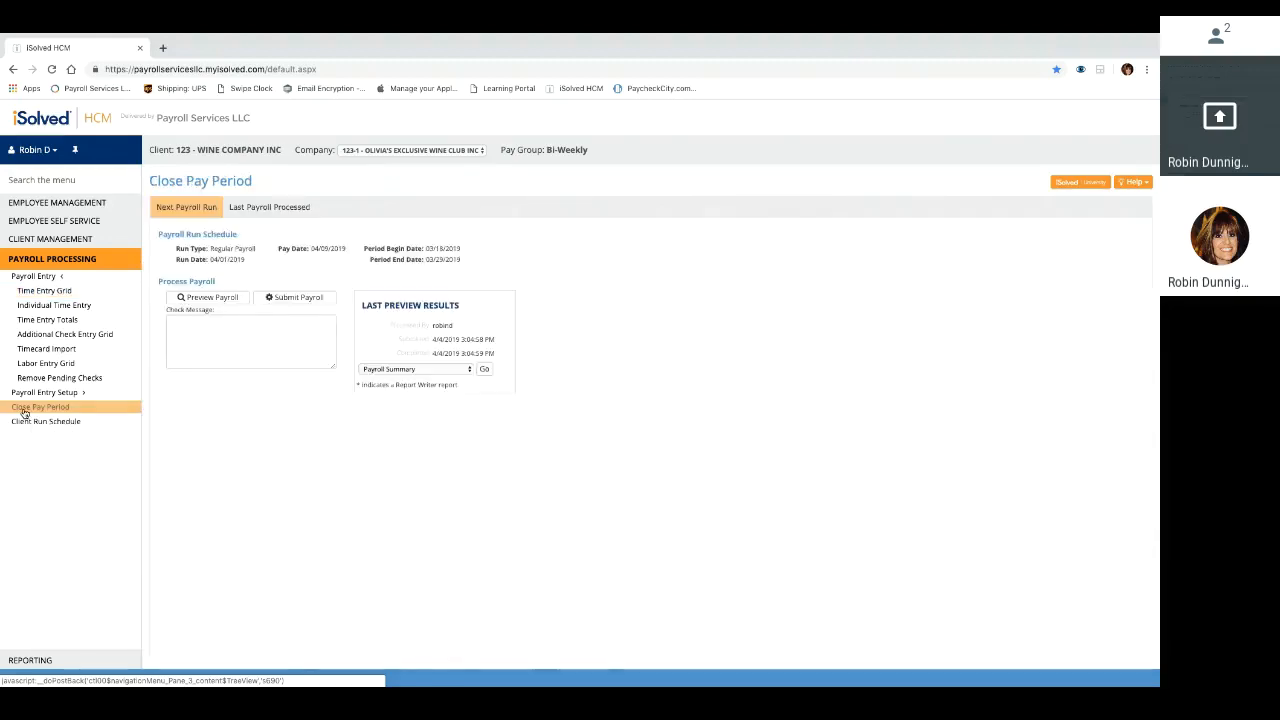
pyautogui.click(202, 304)
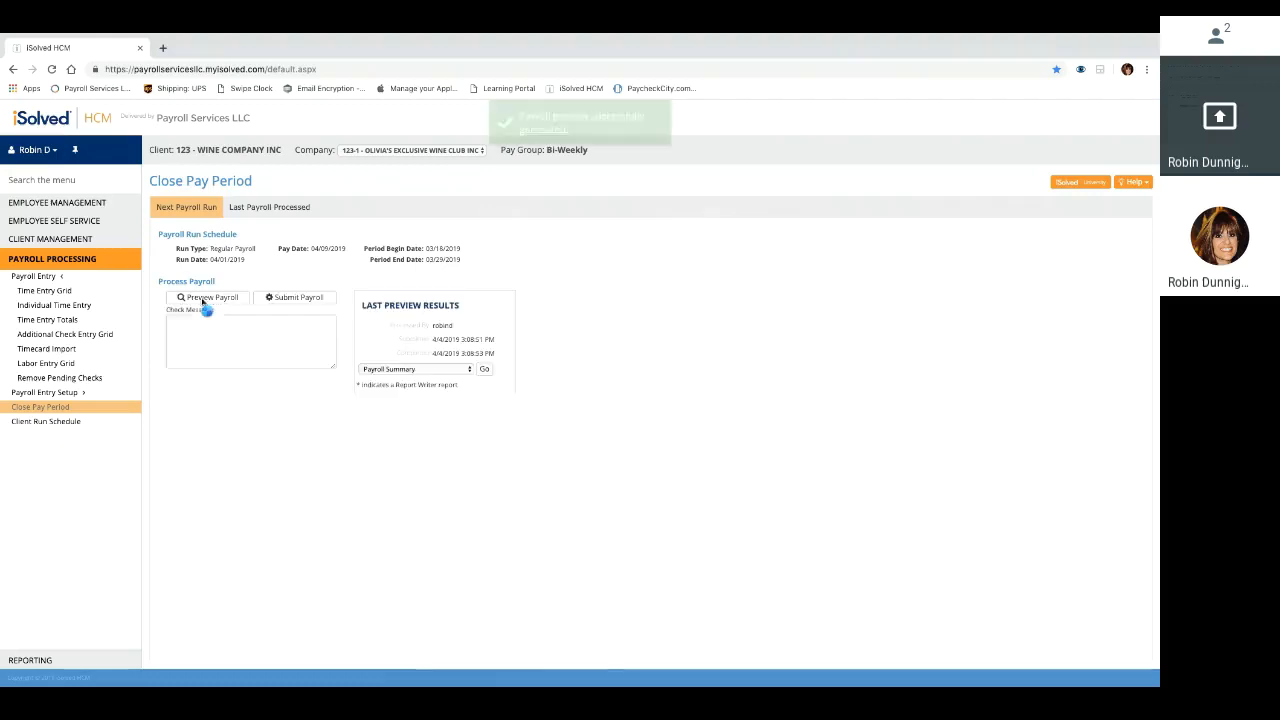
pyautogui.click(446, 371)
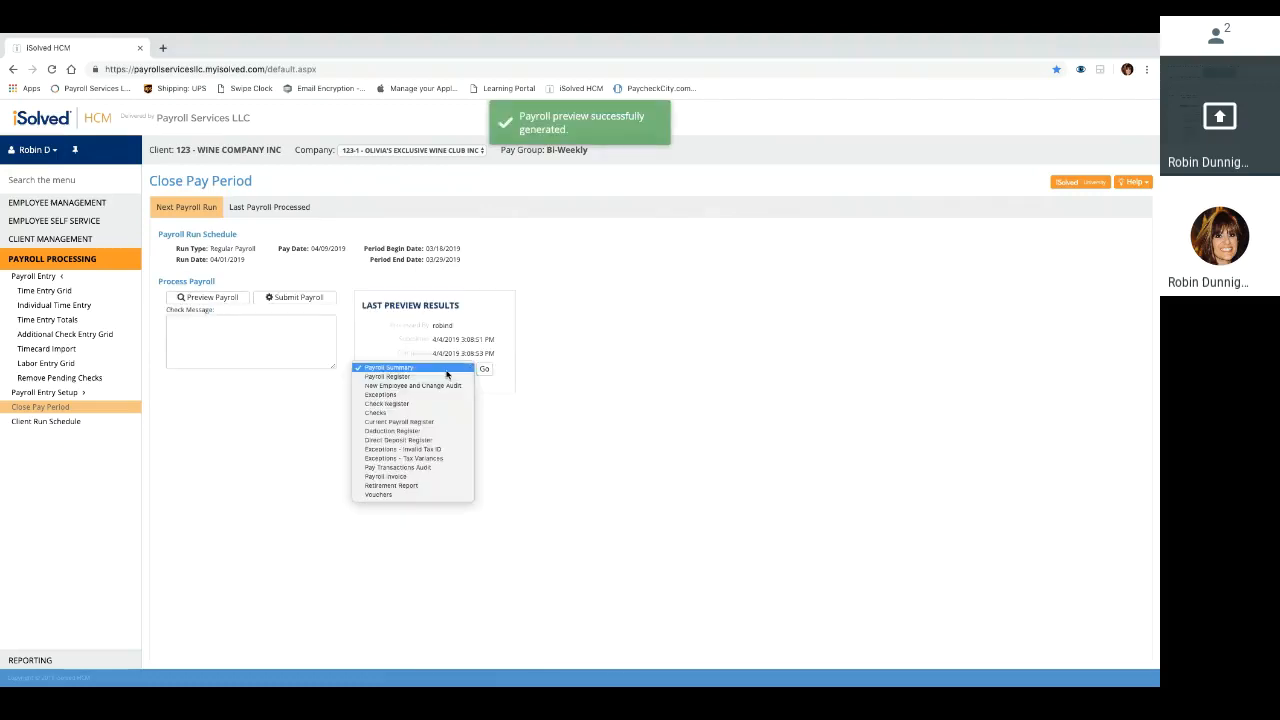
pyautogui.click(440, 377)
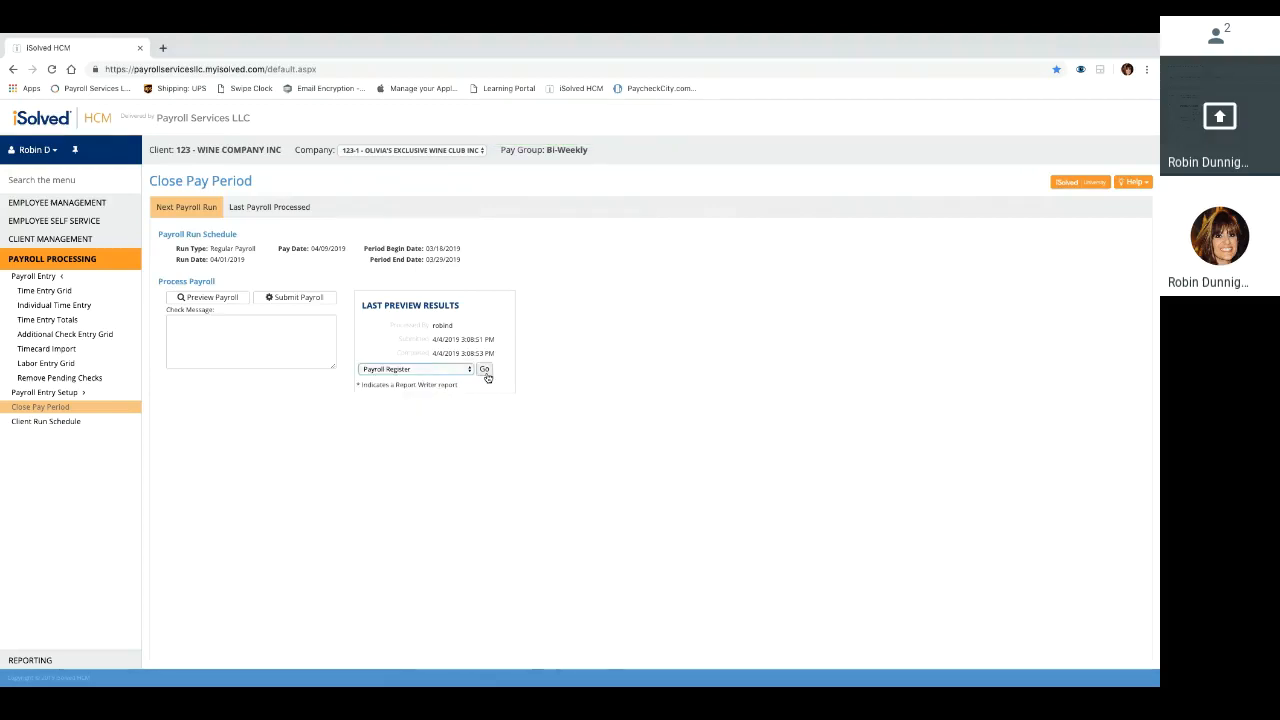
pyautogui.click(484, 370)
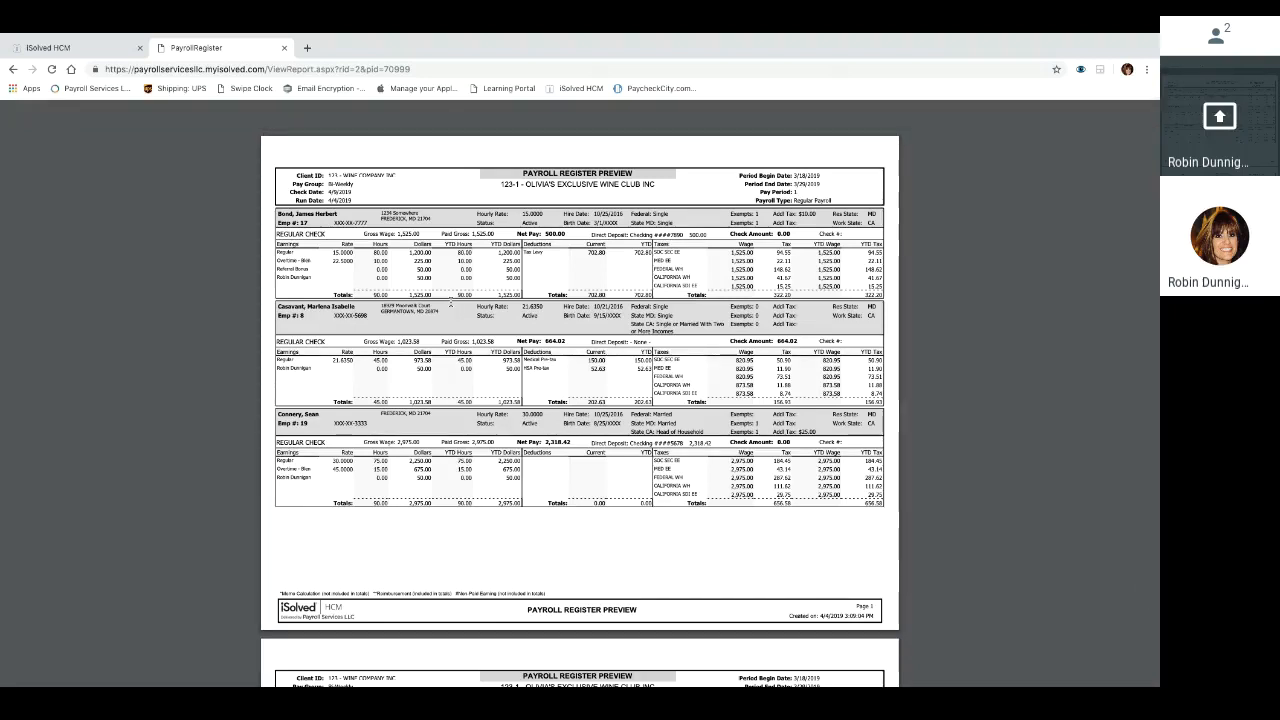
# Step: Review the Payroll Register preview through to the company total, checking each employee's hours, earnings, deductions, taxes and net pay
pyautogui.scroll(-4, 593, 332)
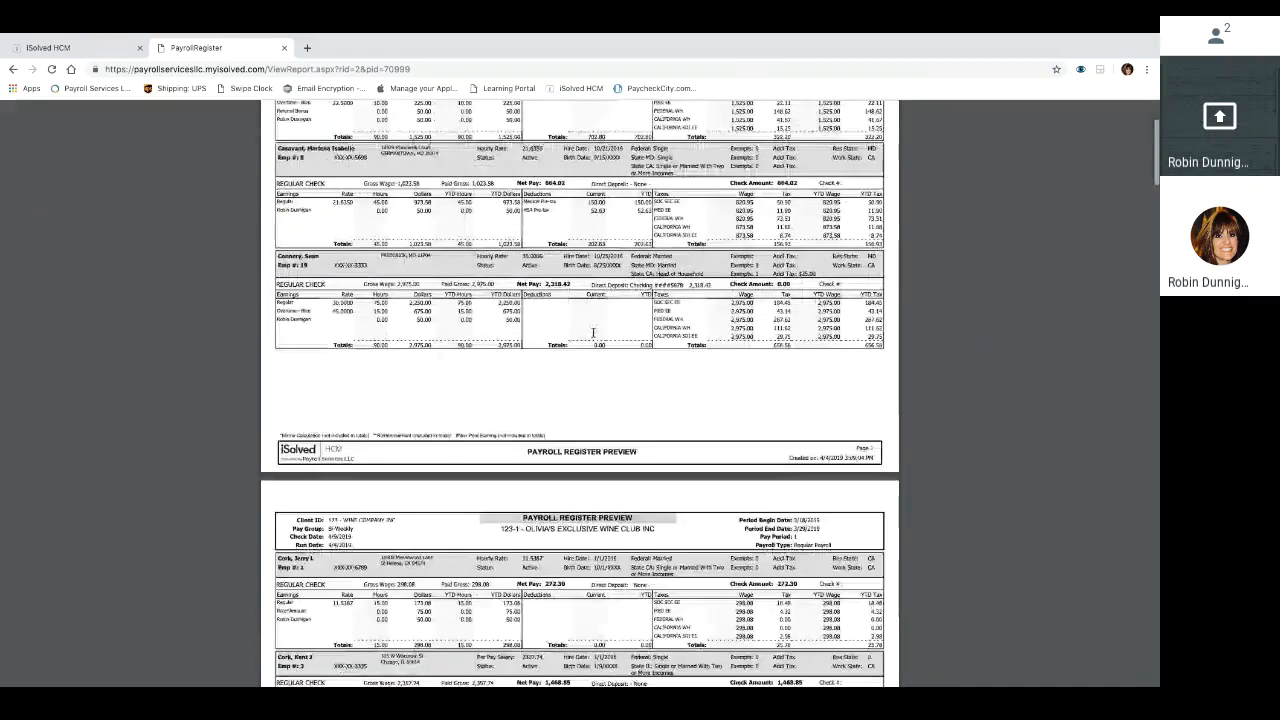
pyautogui.scroll(-20, 593, 332)
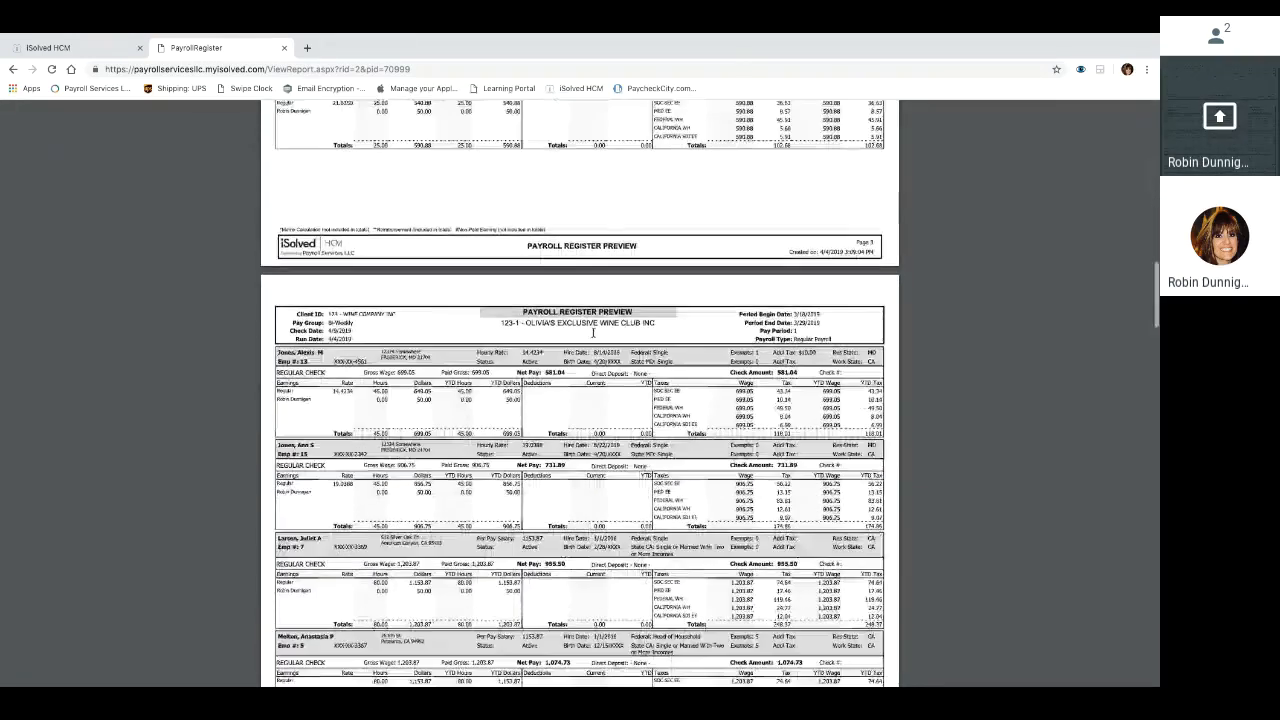
pyautogui.scroll(-20, 593, 335)
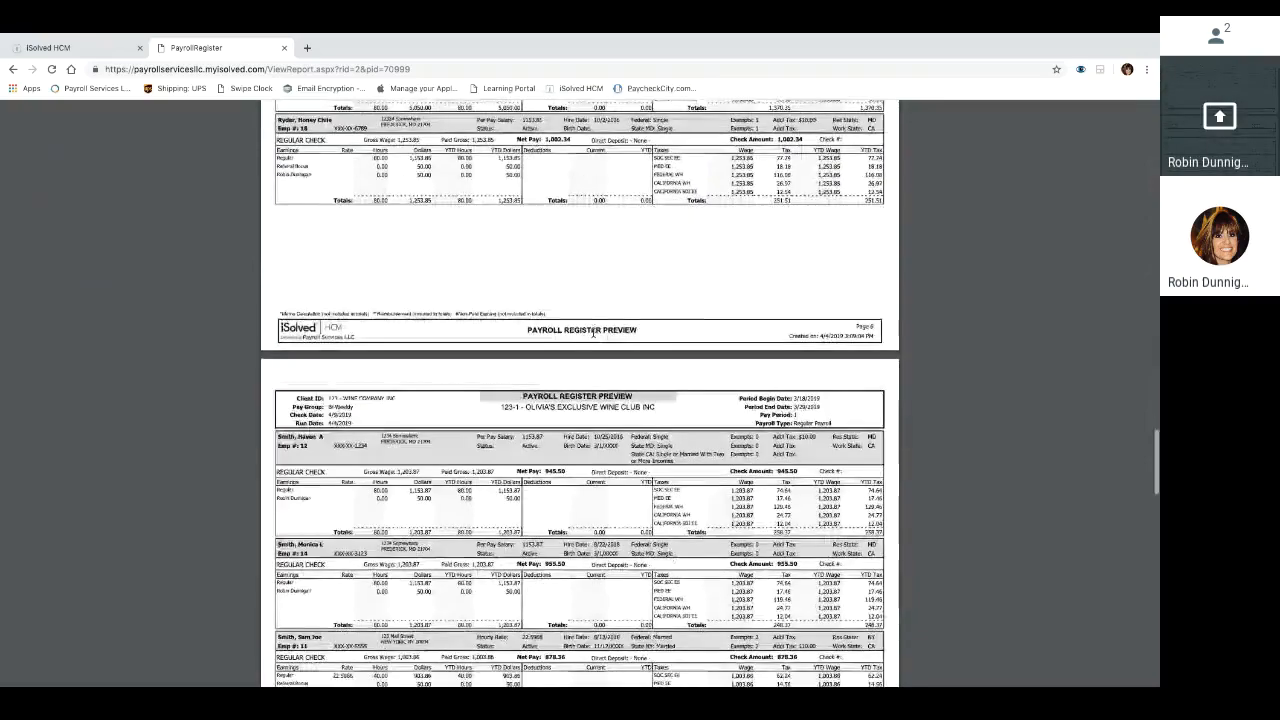
pyautogui.scroll(-15, 593, 332)
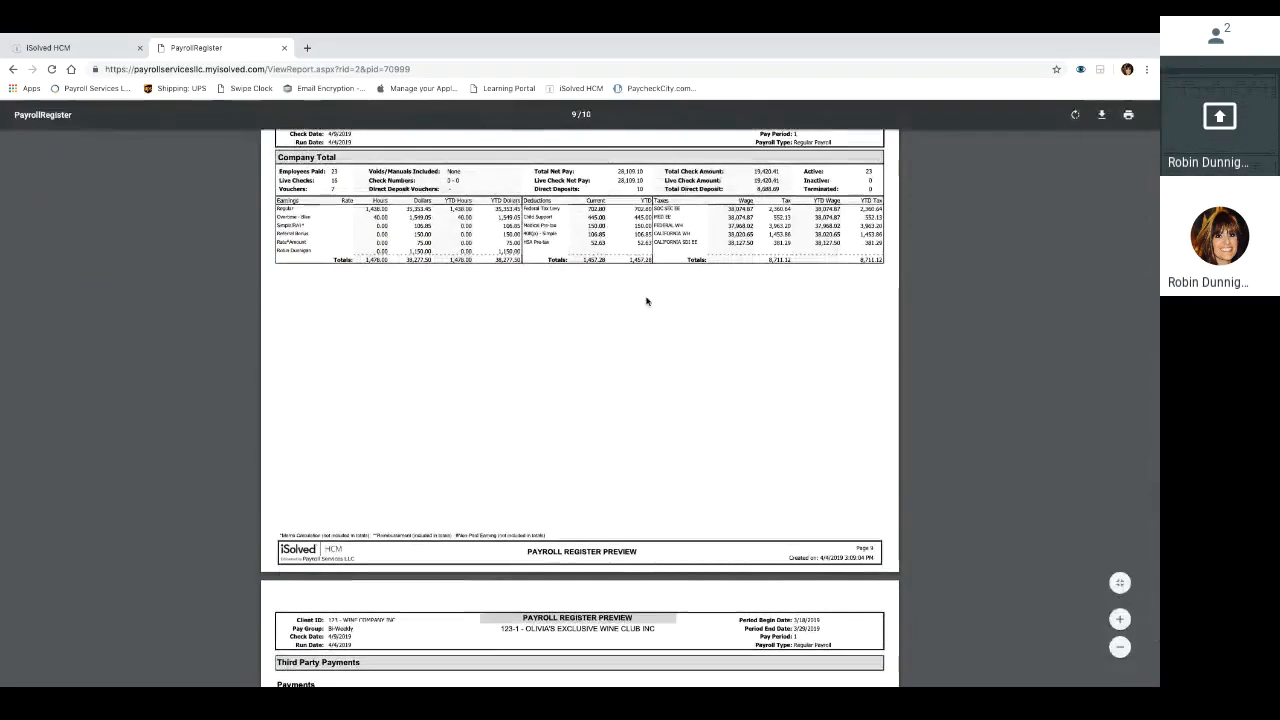
pyautogui.scroll(10, 646, 301)
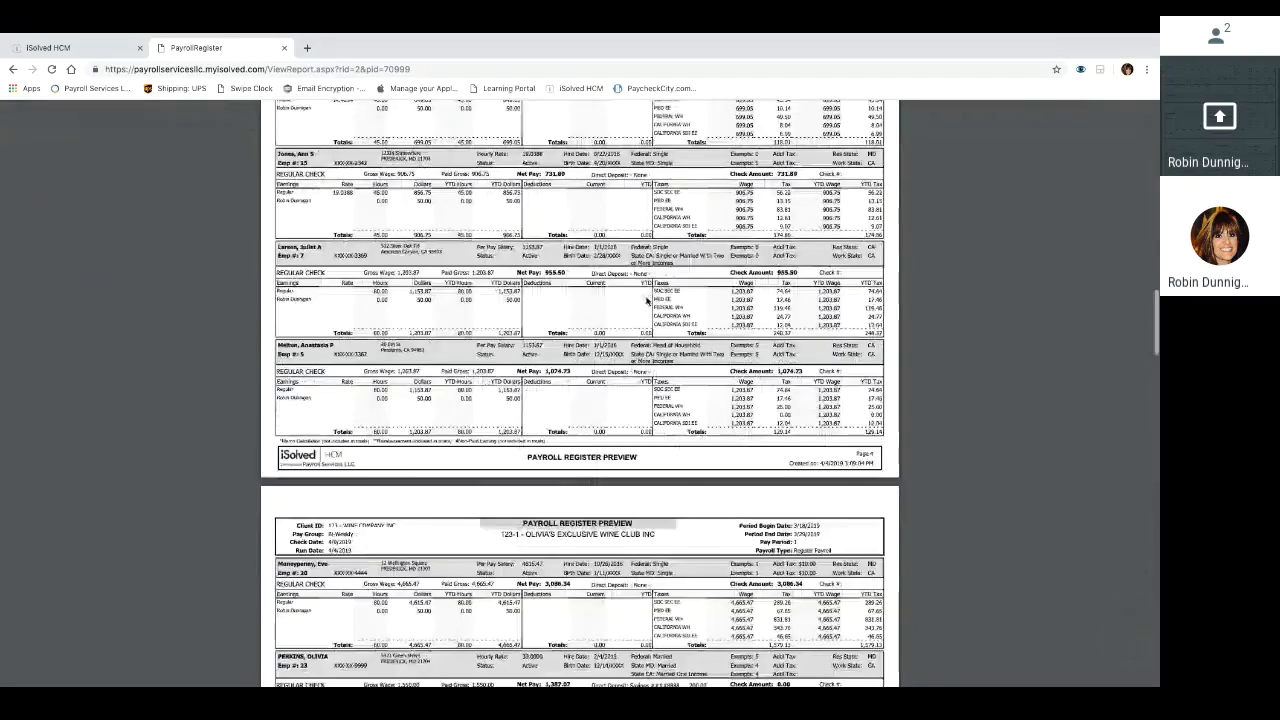
pyautogui.scroll(-1, 646, 301)
# Step: Return to the Close Pay Period page and open the Payroll Summary report from the last preview results
pyautogui.click(52, 47)
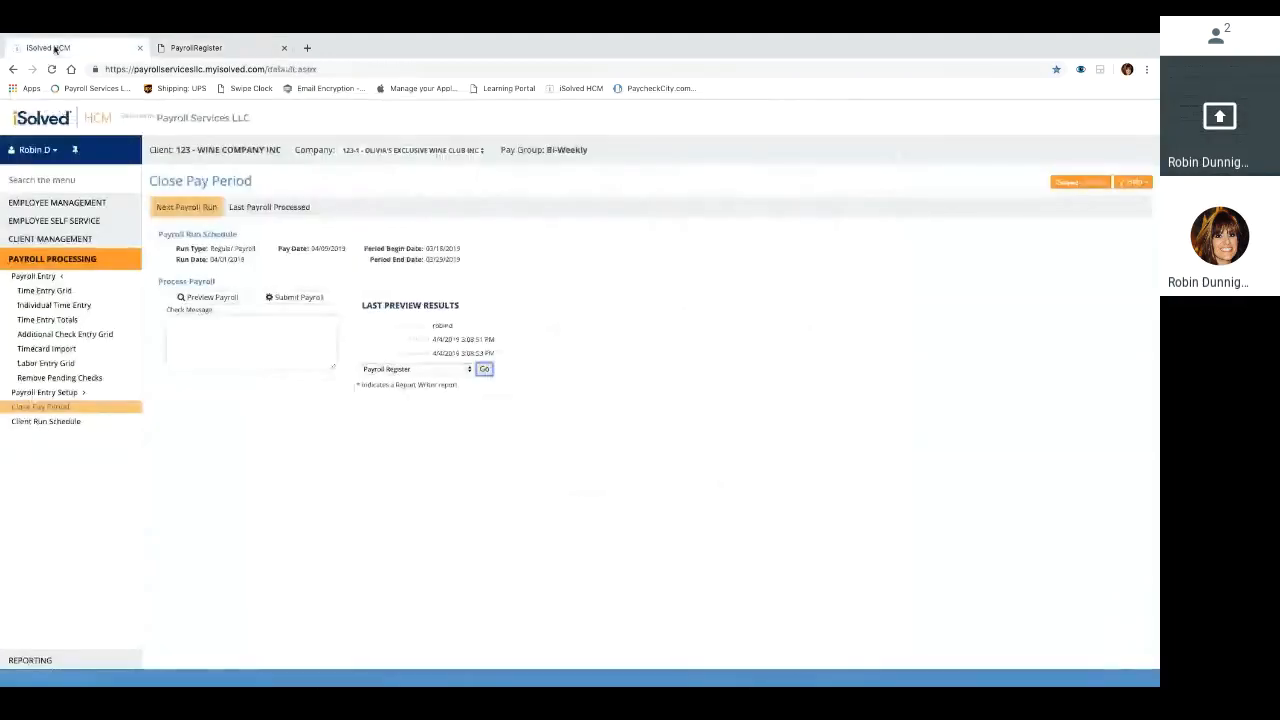
pyautogui.click(407, 368)
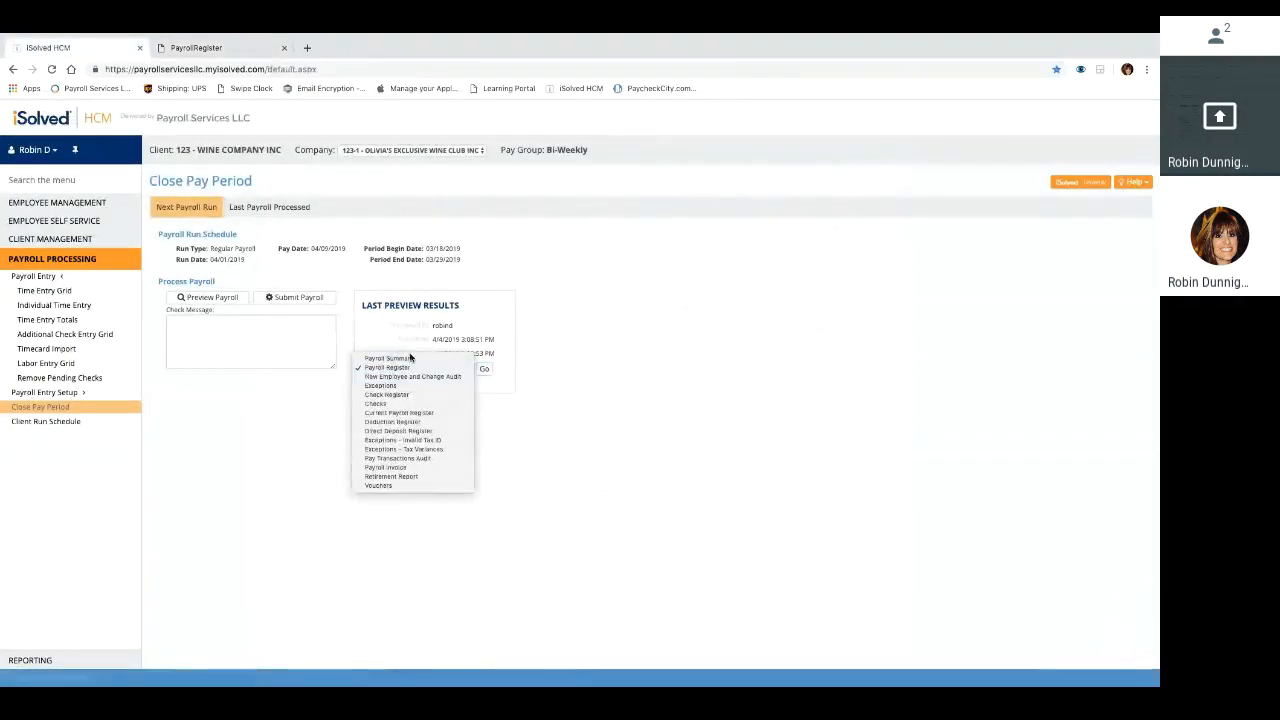
pyautogui.click(409, 358)
pyautogui.click(484, 369)
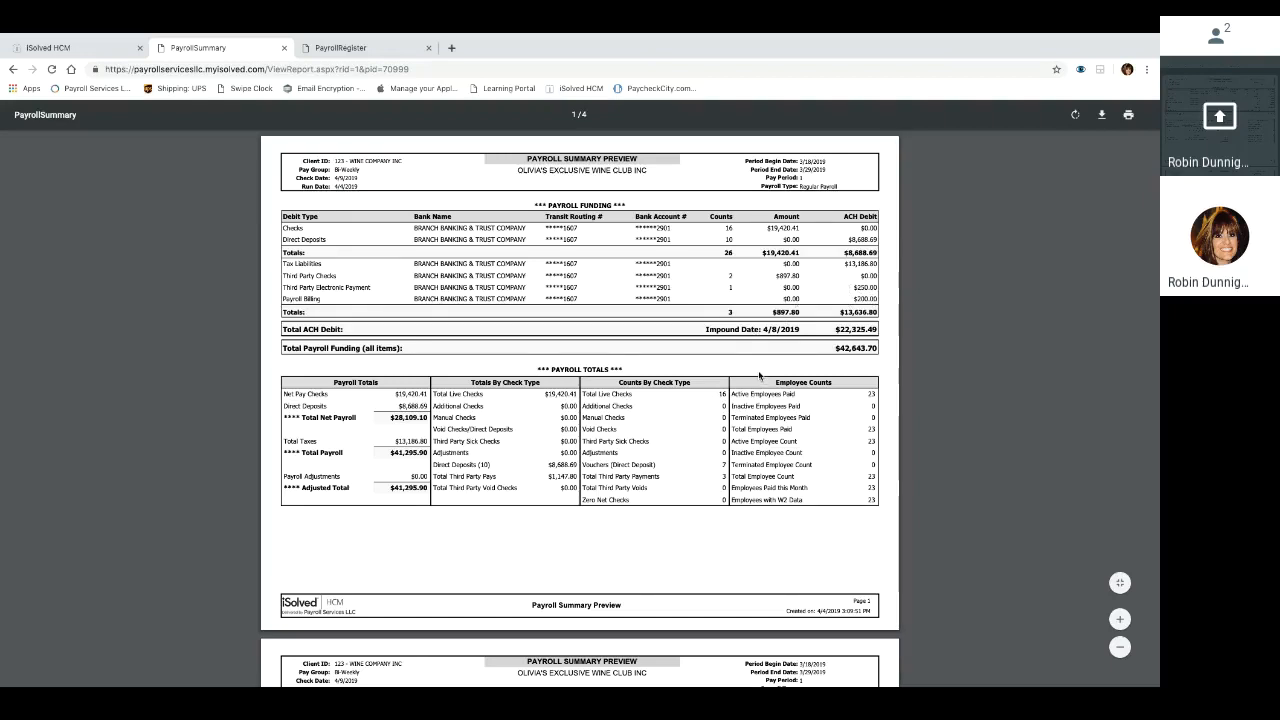
# Step: Examine the Payroll Summary preview's funding, payroll totals, taxes, employer tax expense, and earnings and deductions sections
pyautogui.scroll(-2, 759, 376)
pyautogui.scroll(2, 759, 376)
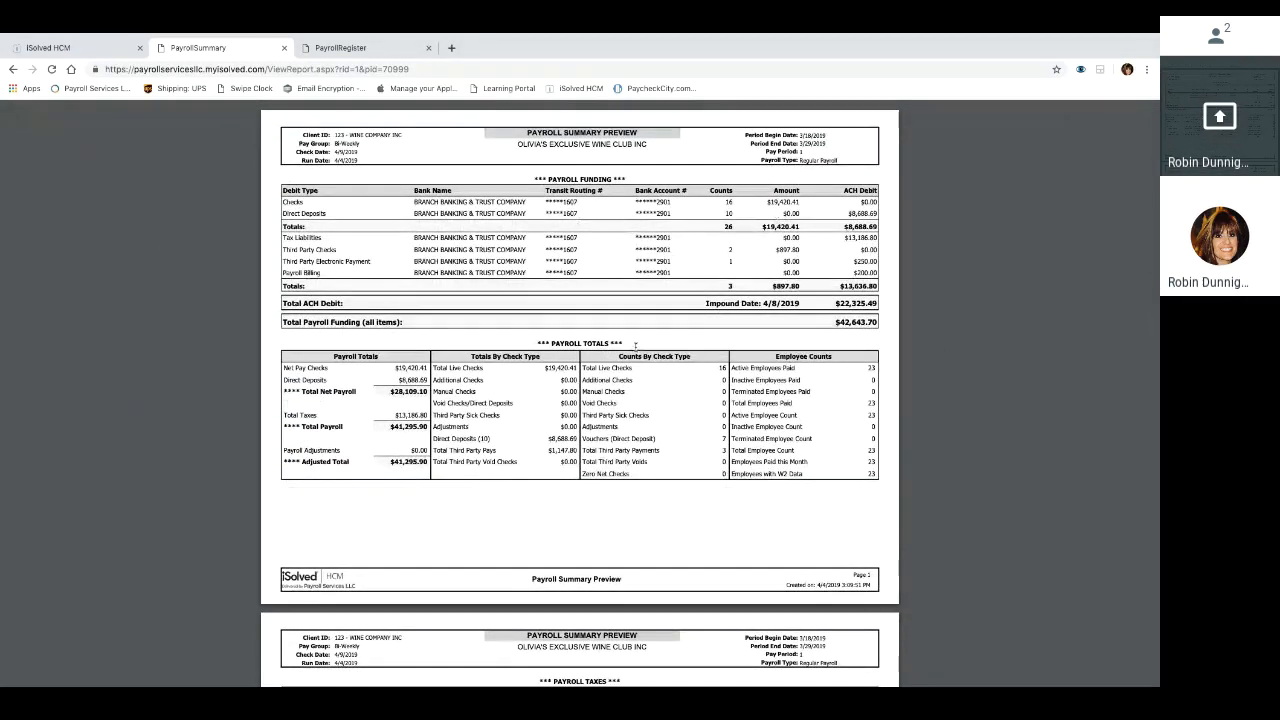
pyautogui.scroll(-1, 634, 346)
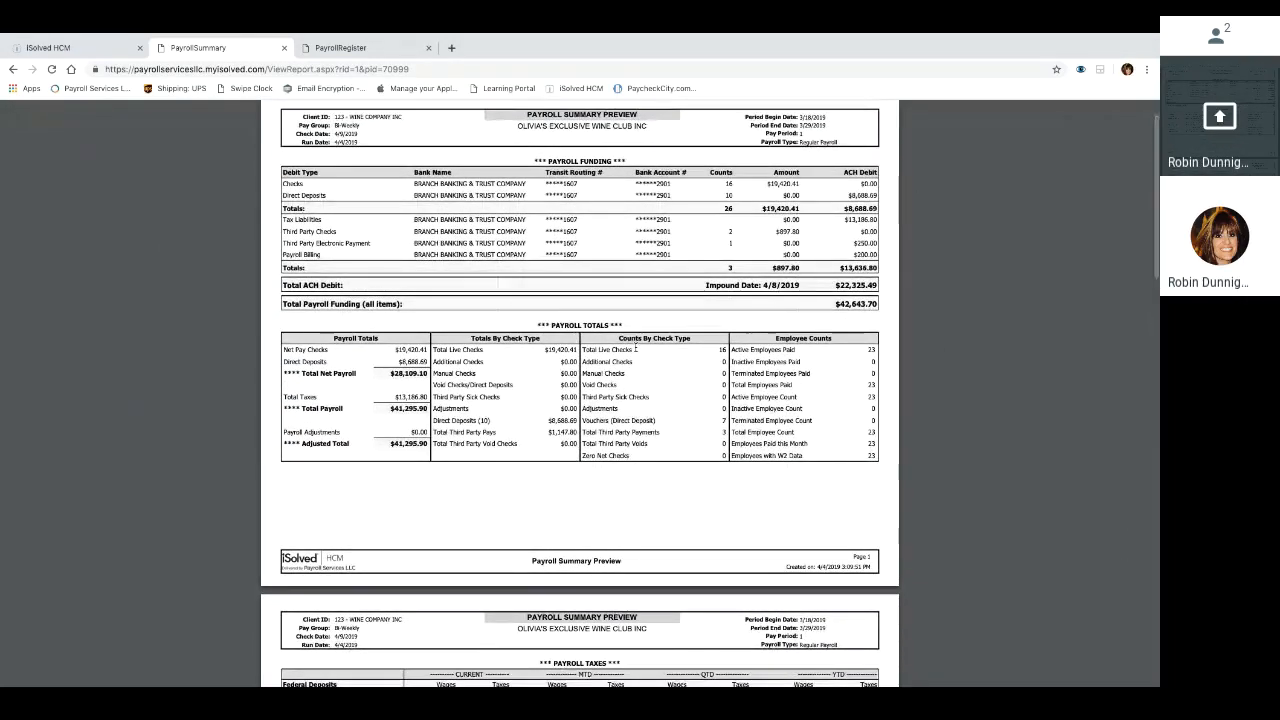
pyautogui.scroll(-5, 634, 346)
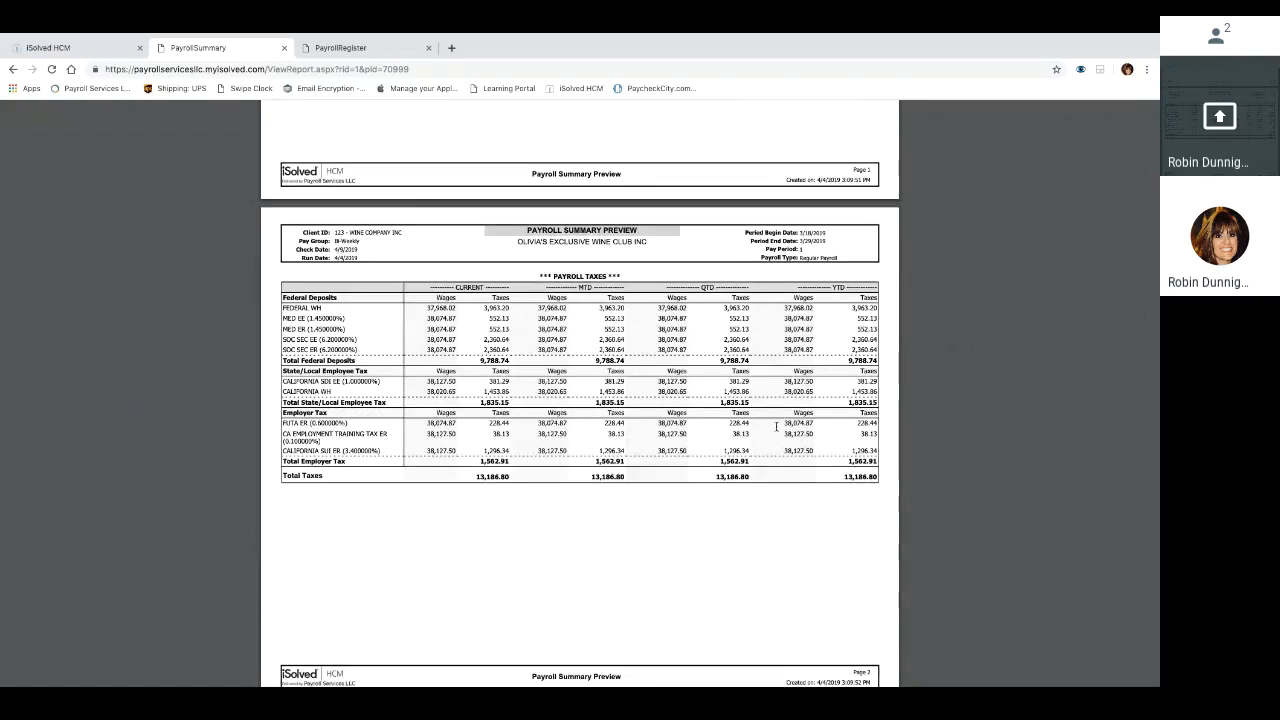
pyautogui.scroll(-3, 776, 427)
pyautogui.scroll(-5, 776, 425)
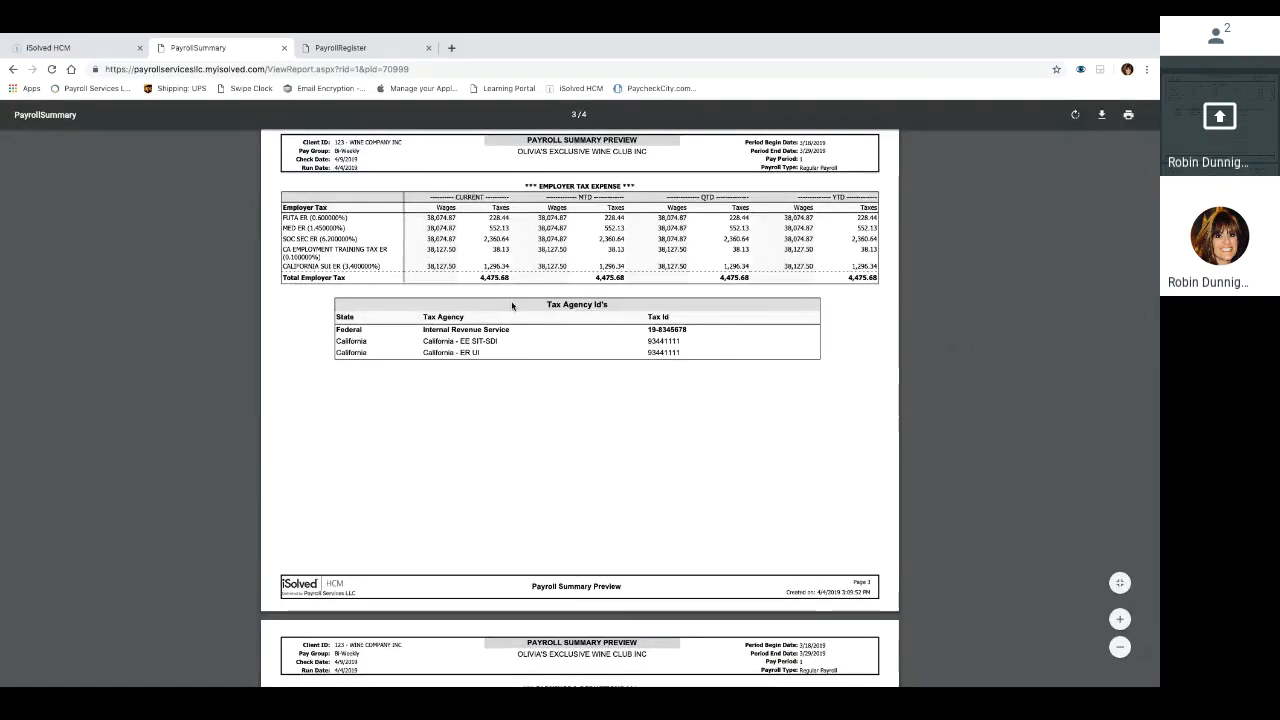
pyautogui.scroll(-3, 512, 306)
pyautogui.scroll(-3, 512, 306)
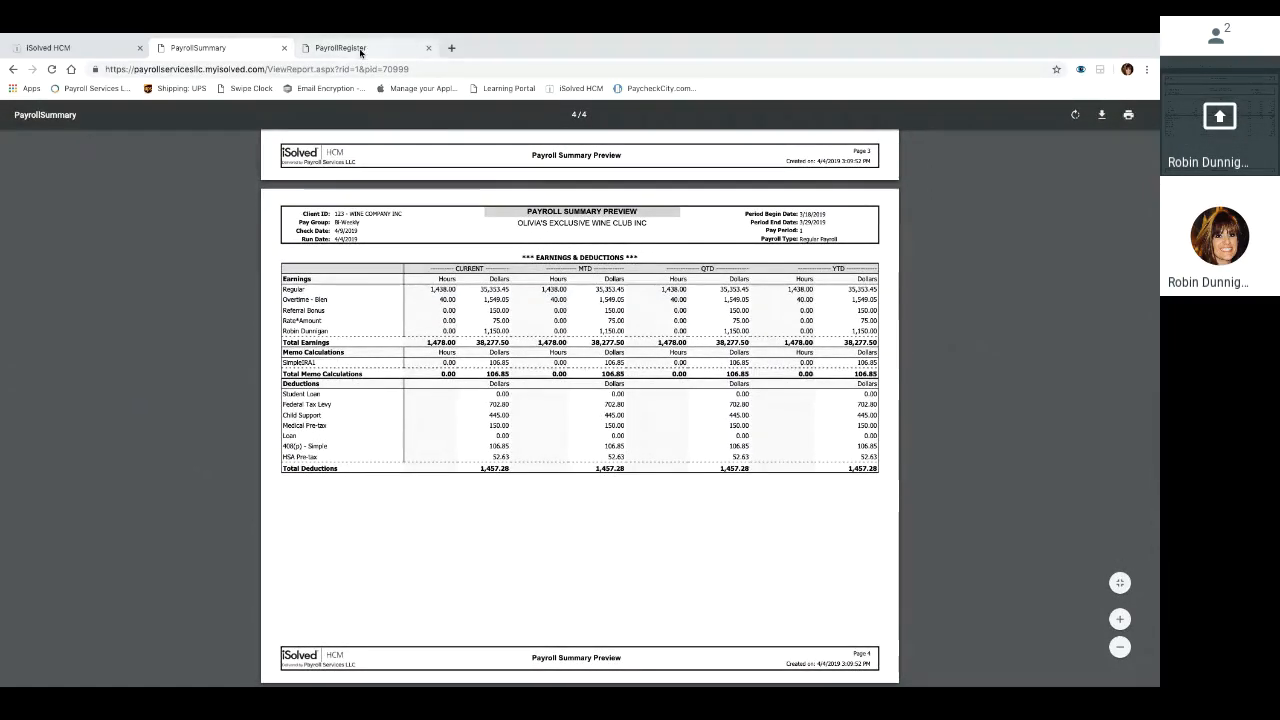
# Step: Go back from the preview reports to the Close Pay Period page and submit the payroll
pyautogui.click(362, 49)
pyautogui.click(178, 48)
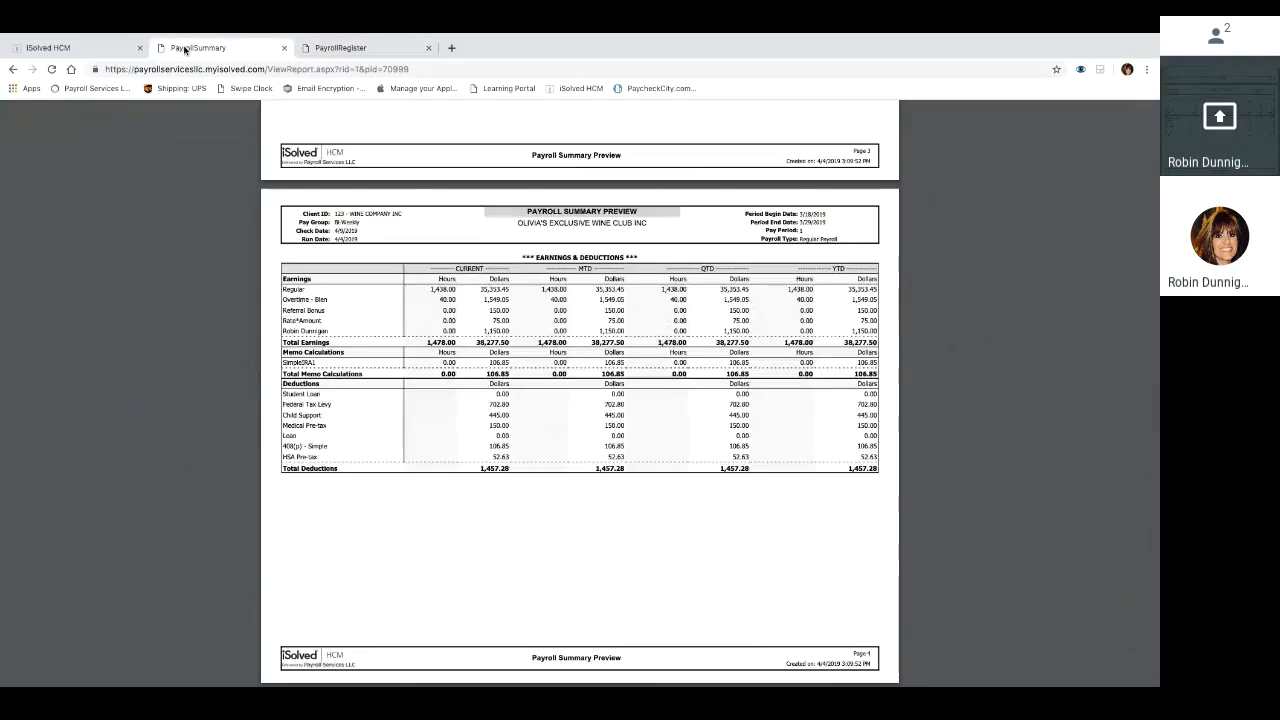
pyautogui.click(67, 48)
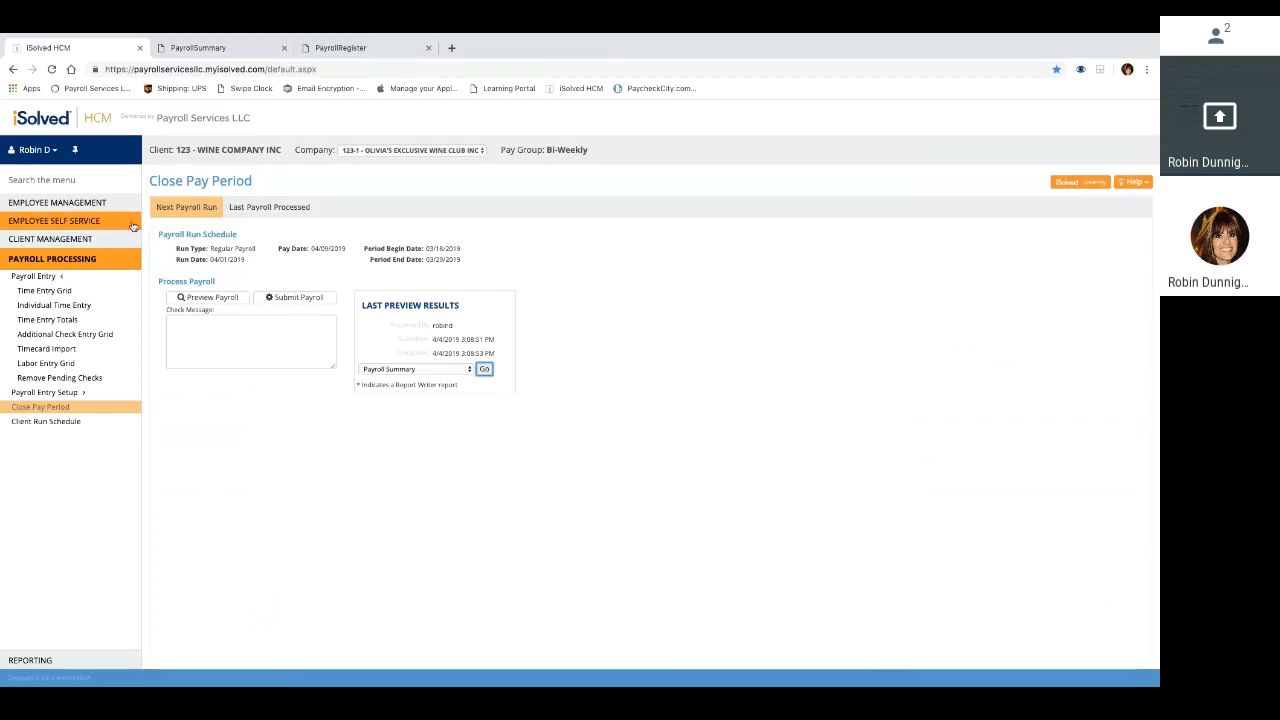
pyautogui.click(309, 304)
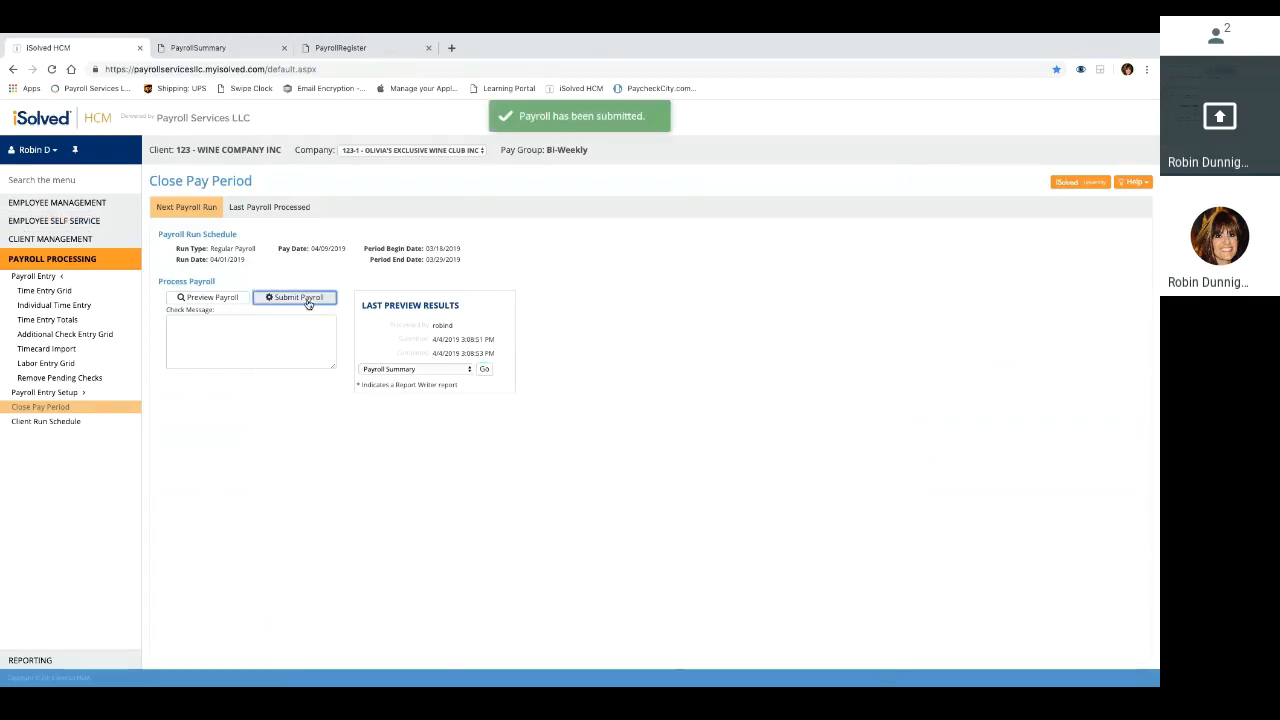